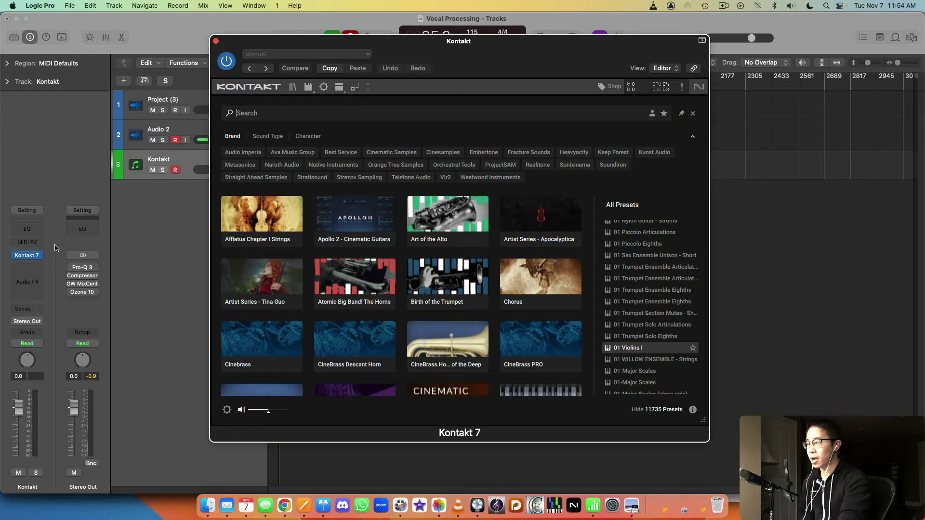
Step: Swap the Kontakt track's instrument for Kontakt 7 in its Multi-Output (16xStereo) configuration
mouse_move(42, 258)
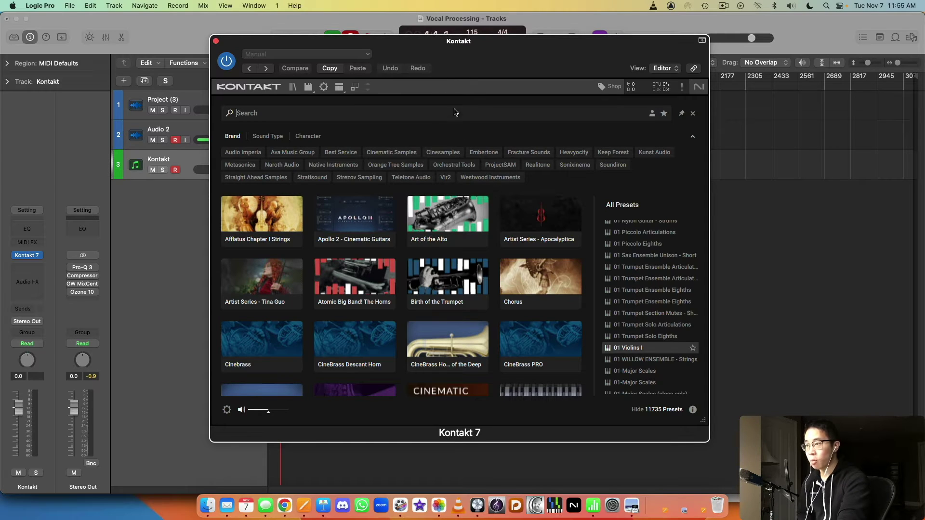
click(41, 256)
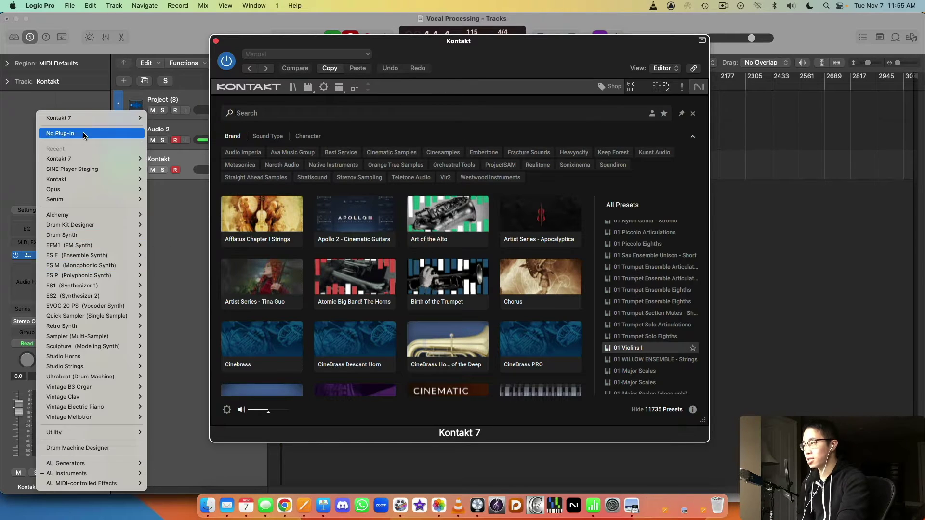
mouse_move(134, 118)
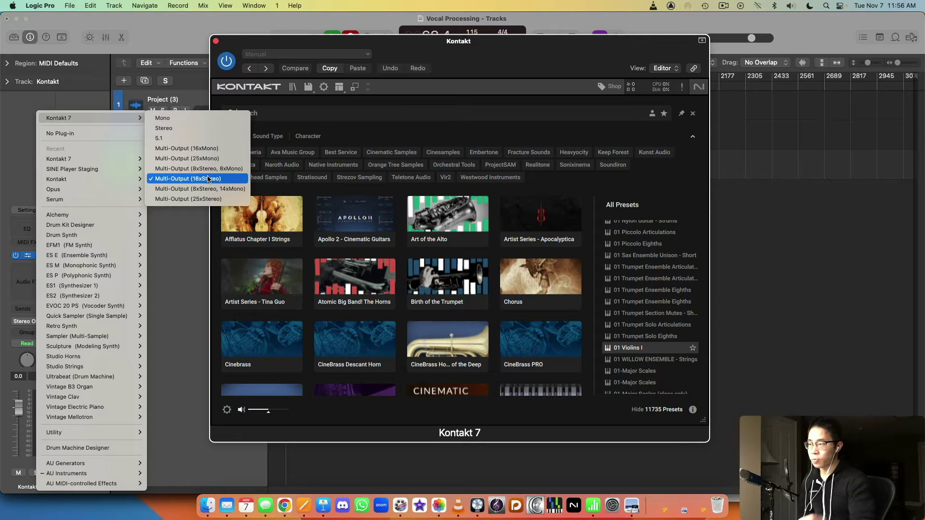
click(208, 179)
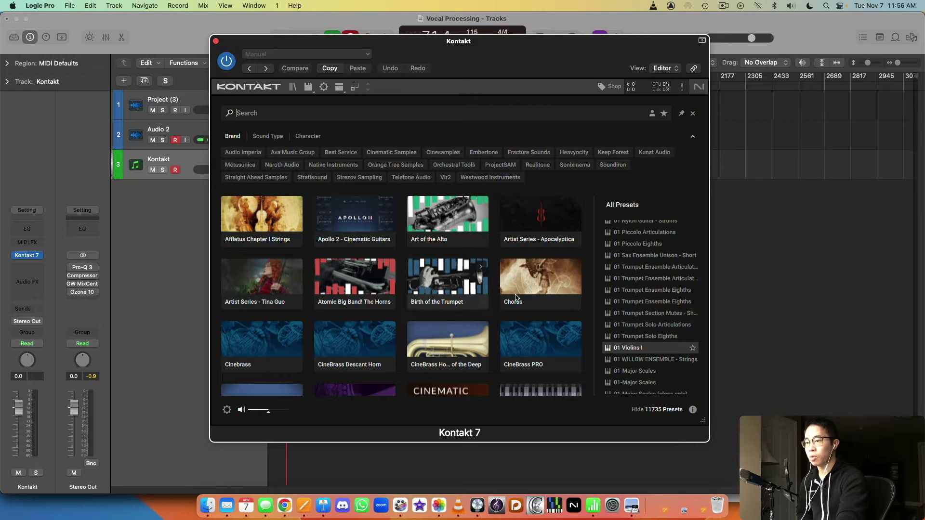
click(151, 124)
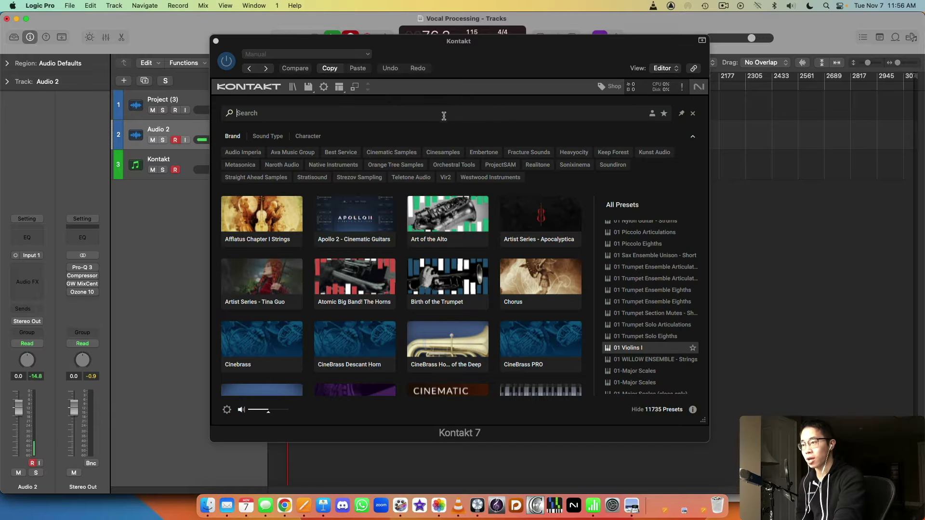
click(446, 153)
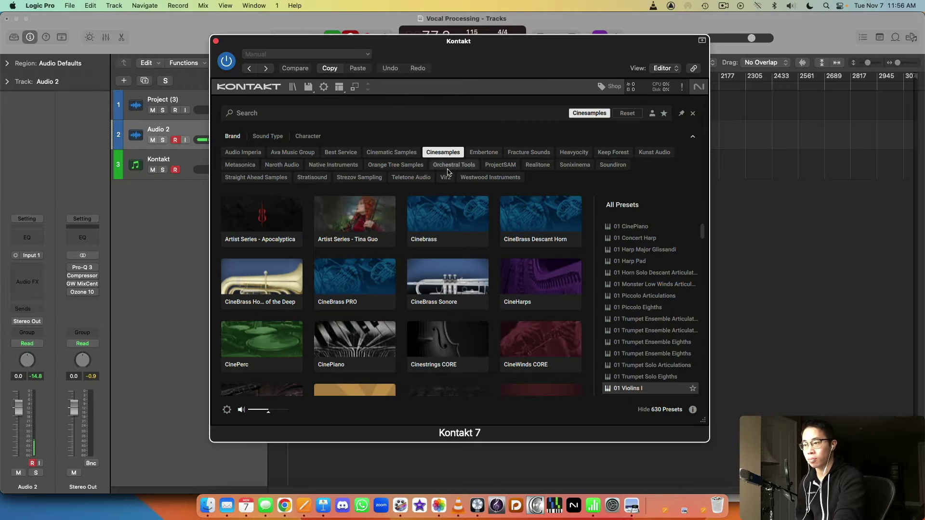
scroll(465, 226, down, 3)
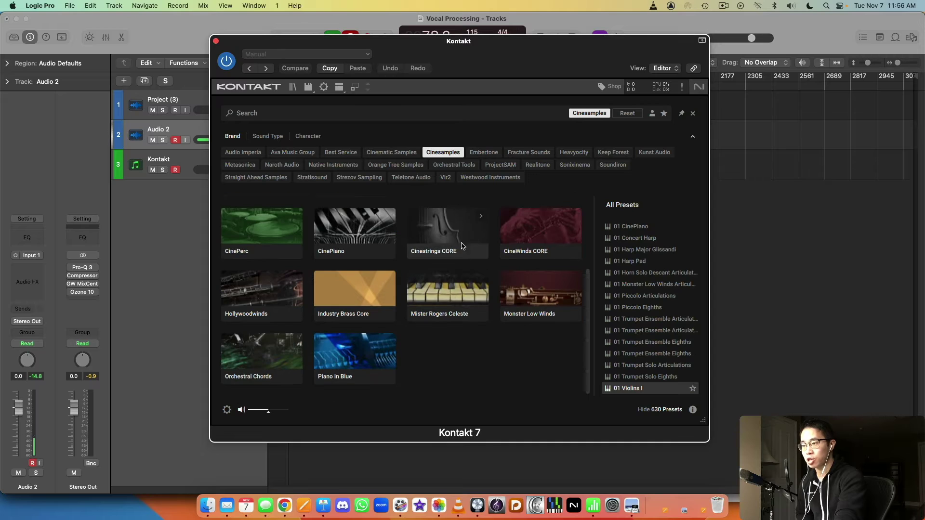
scroll(462, 243, up, 4)
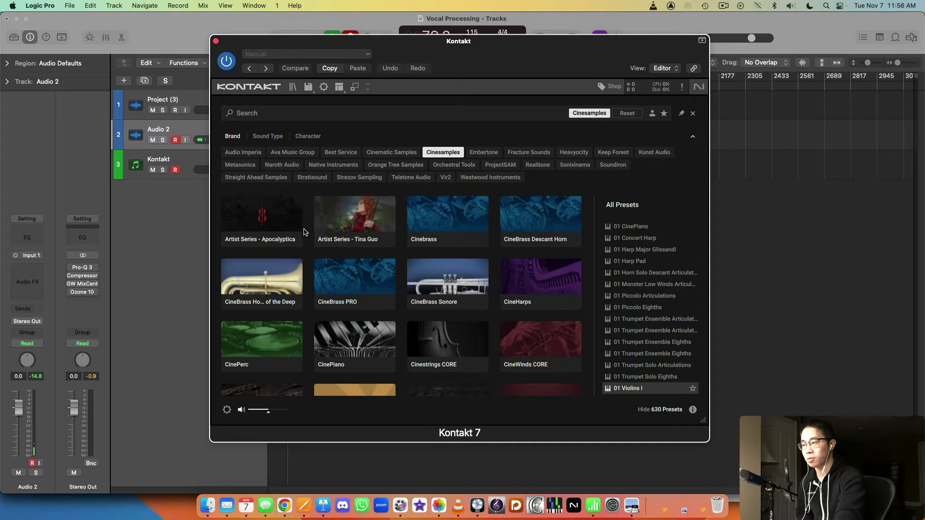
click(246, 152)
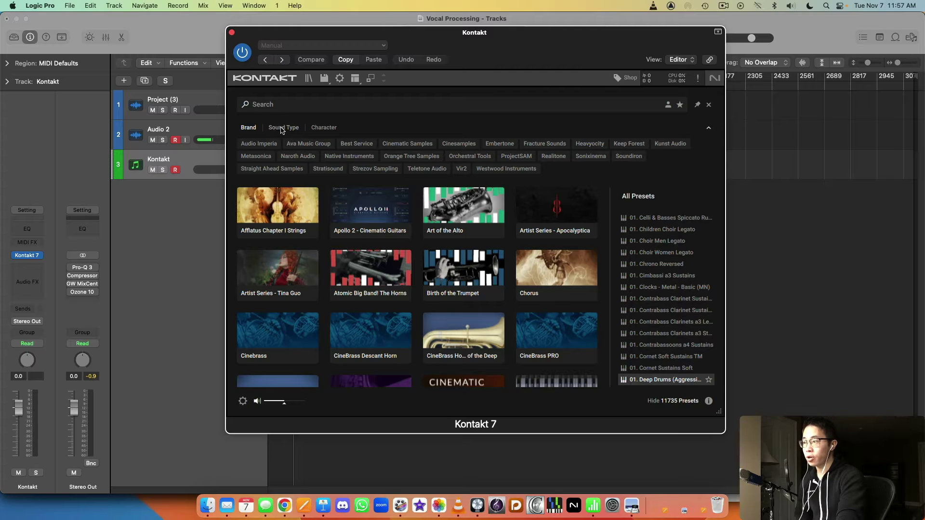
Step: Filter Kontakt's library browser by Sound Type to show only Drums libraries
click(280, 127)
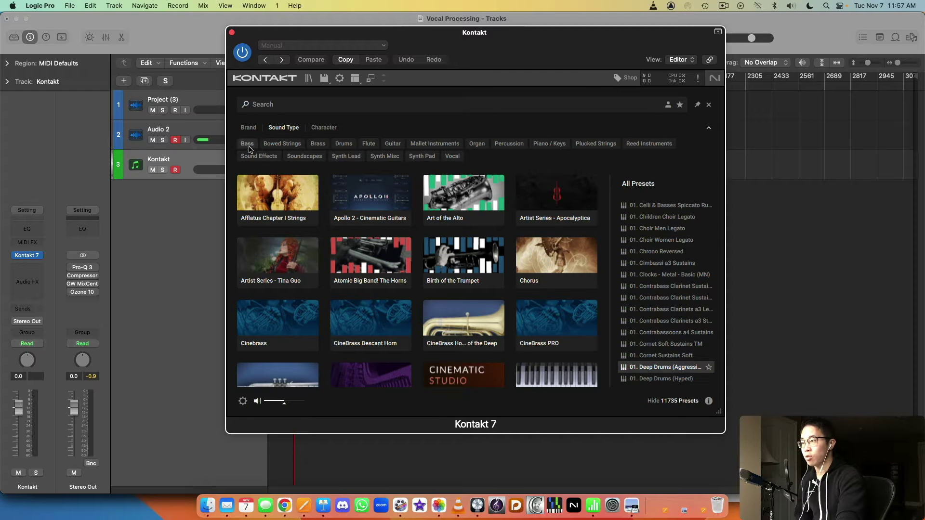
click(344, 144)
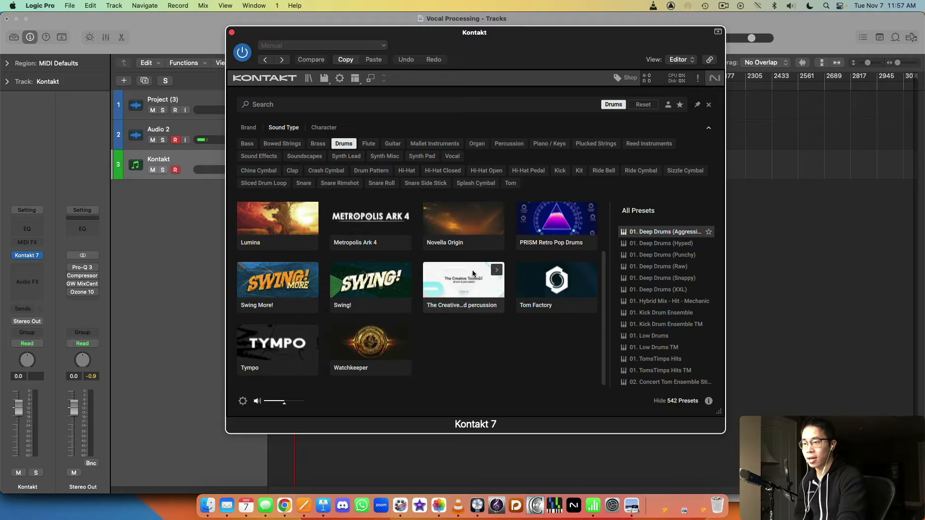
scroll(473, 274, up, 2)
scroll(434, 284, down, 2)
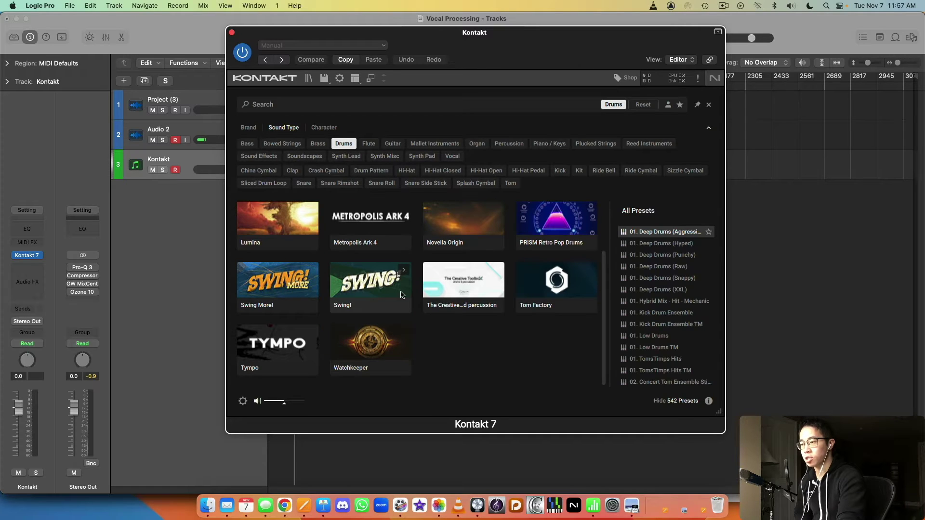
scroll(691, 293, down, 5)
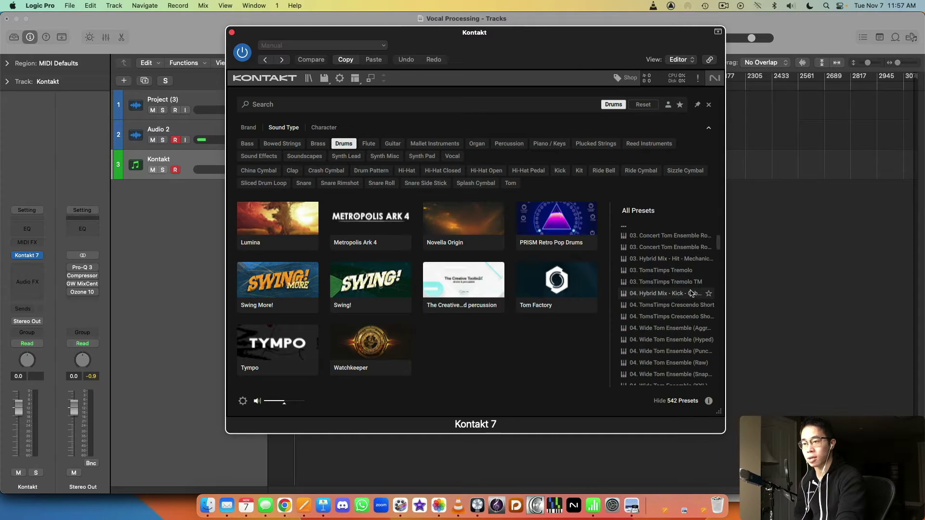
scroll(664, 298, up, 5)
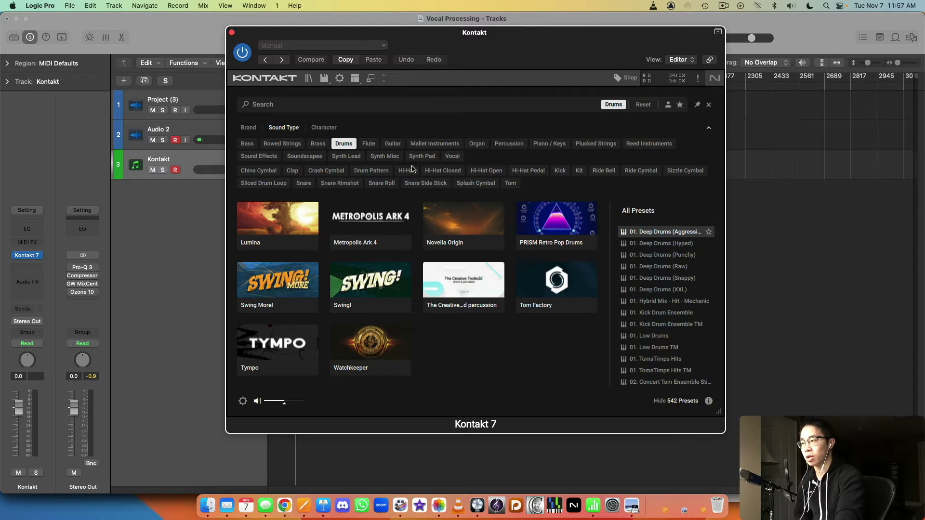
Step: Try the Melodic character filter, reset it, and list the 210 Afflatus Chapter I Strings presets
click(323, 129)
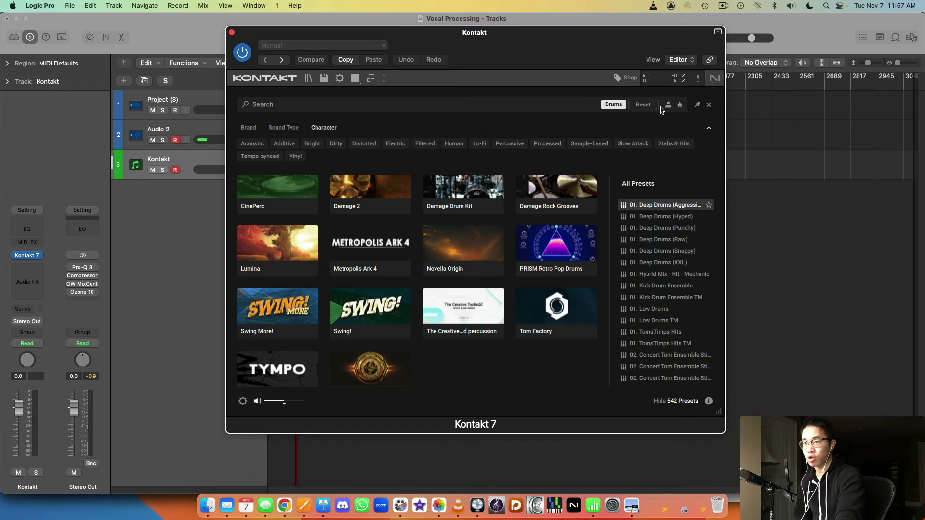
click(643, 104)
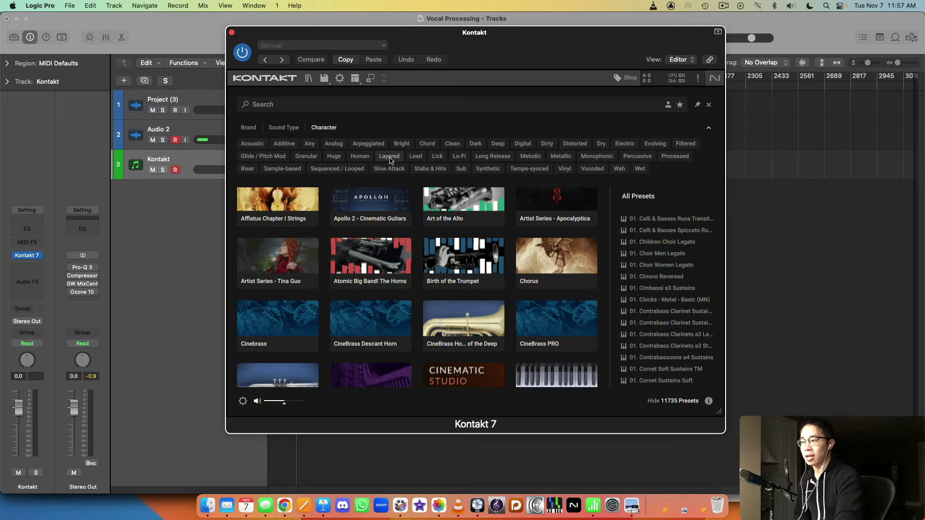
click(528, 157)
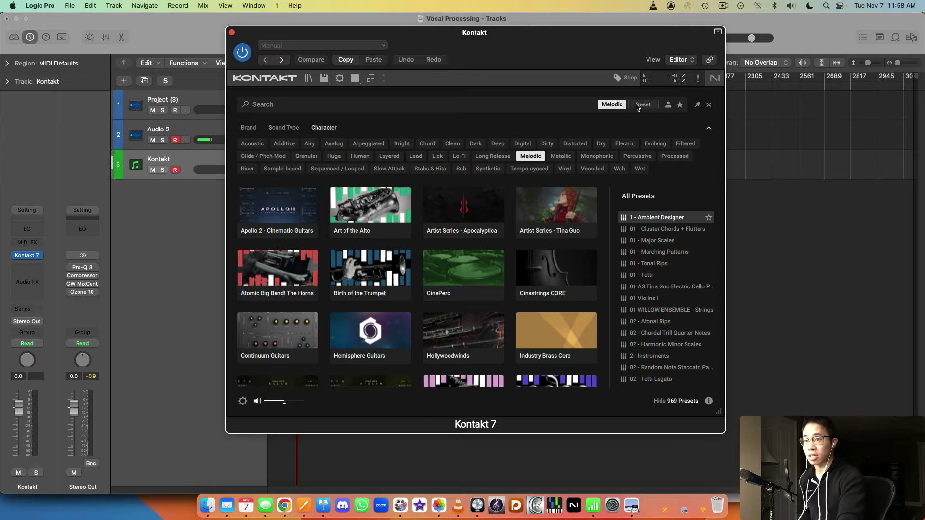
click(642, 105)
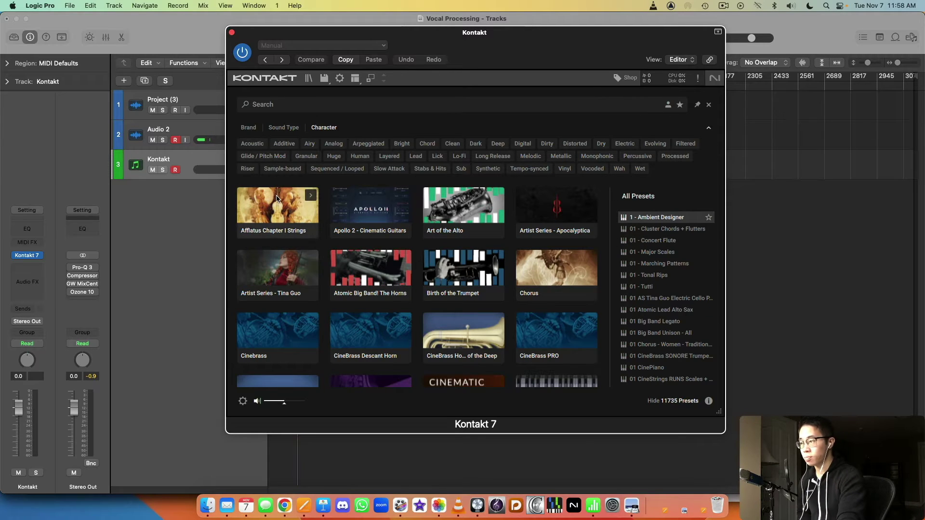
click(296, 212)
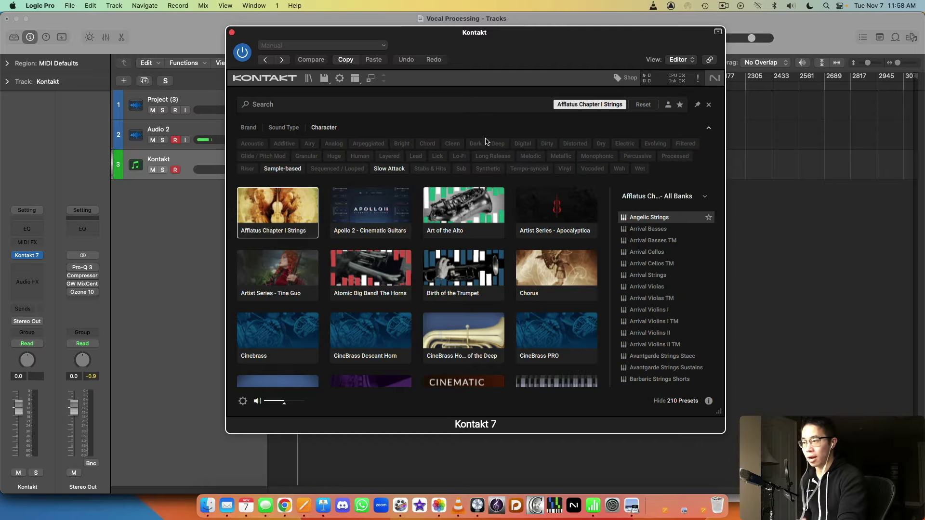
Step: Load the Afflatus Angelic Strings preset and close the browser to show the instrument panel
click(248, 128)
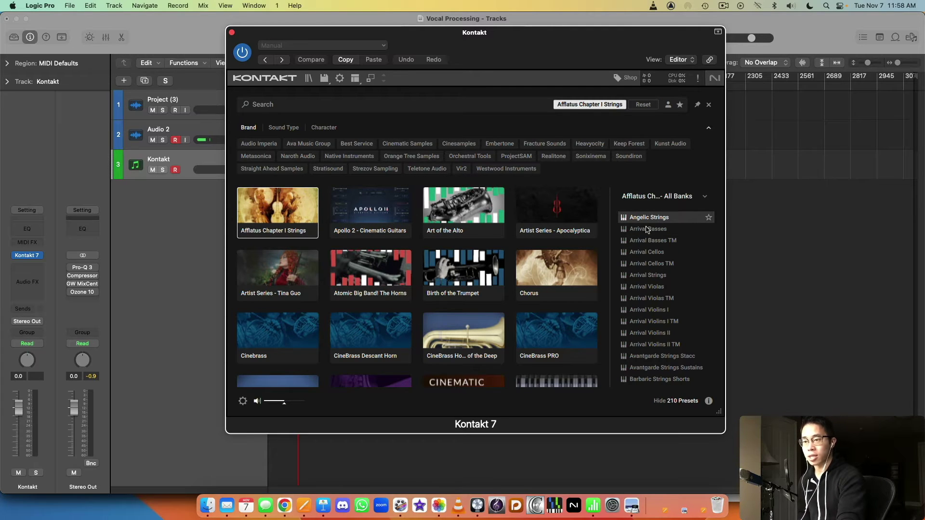
double_click(650, 220)
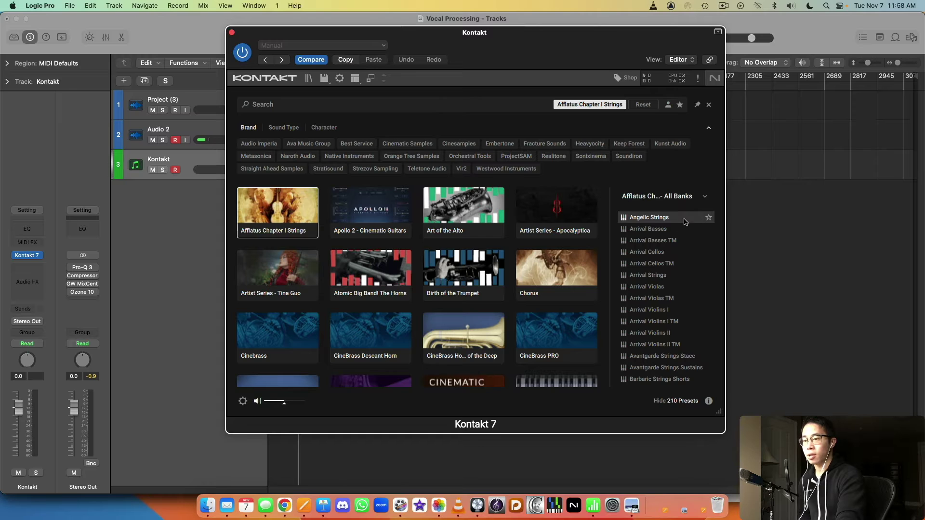
click(374, 79)
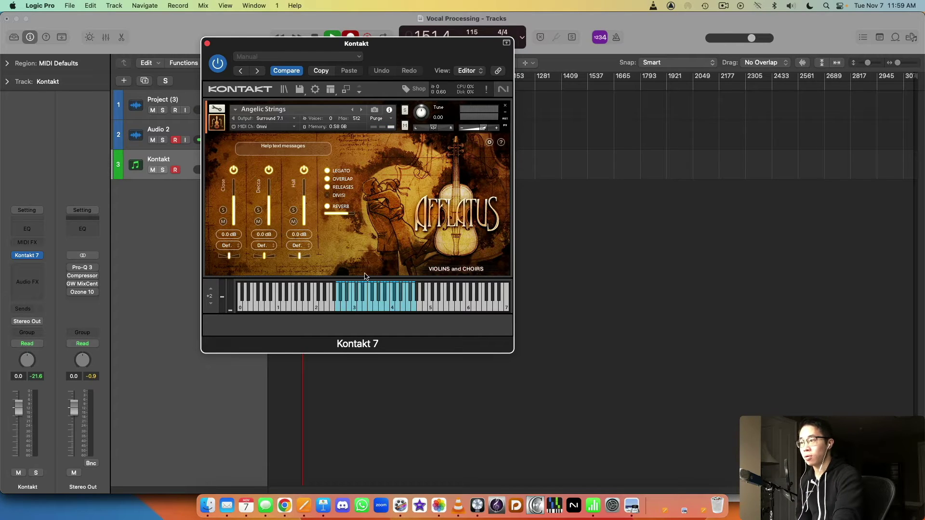
Step: Audition Angelic Strings, shift the Kontakt window right, and switch Kontakt to full rack view
click(369, 298)
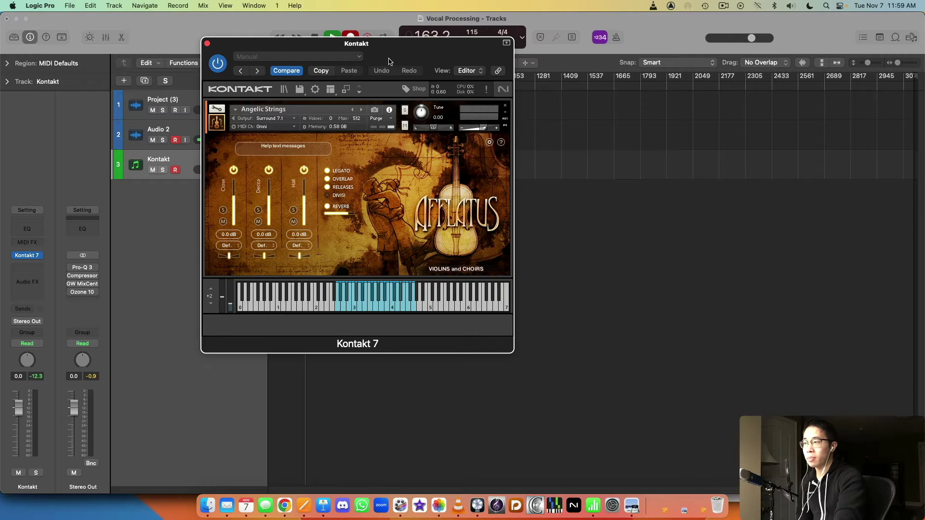
drag(390, 60, 445, 56)
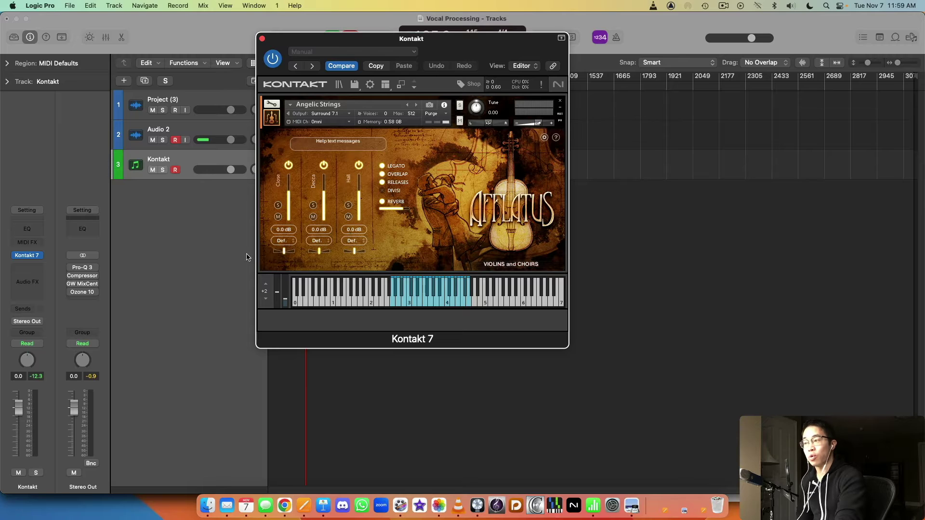
click(401, 85)
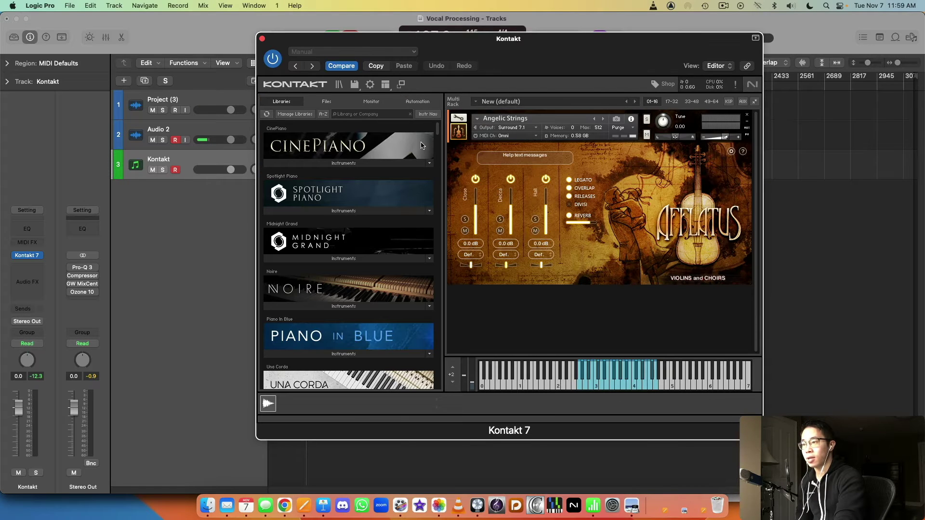
Step: Enlarge the Kontakt window by dragging its bottom-right corner
scroll(414, 231, down, 20)
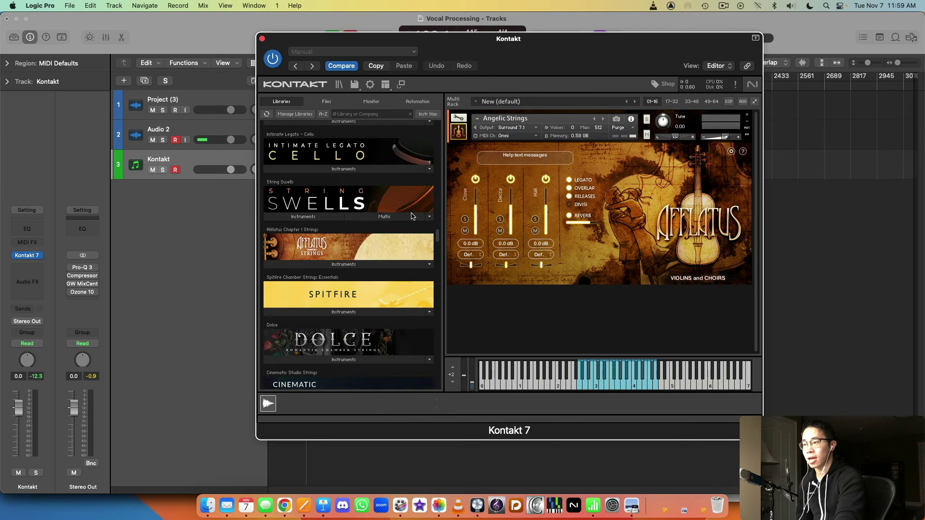
scroll(407, 217, up, 20)
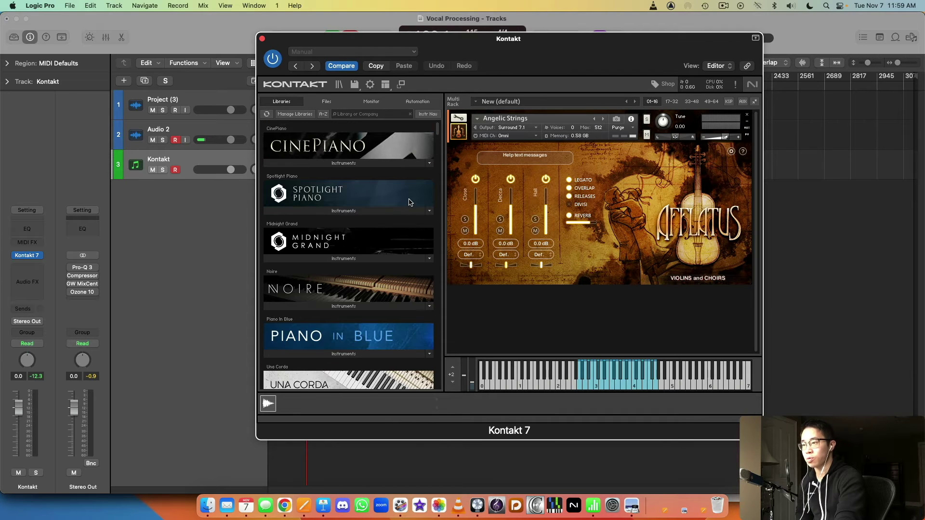
drag(517, 93, 452, 73)
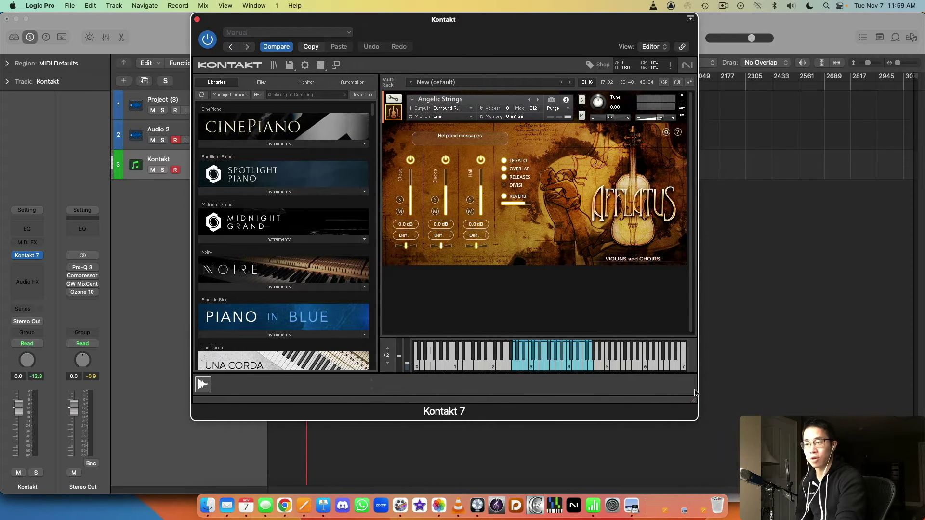
drag(694, 403, 664, 424)
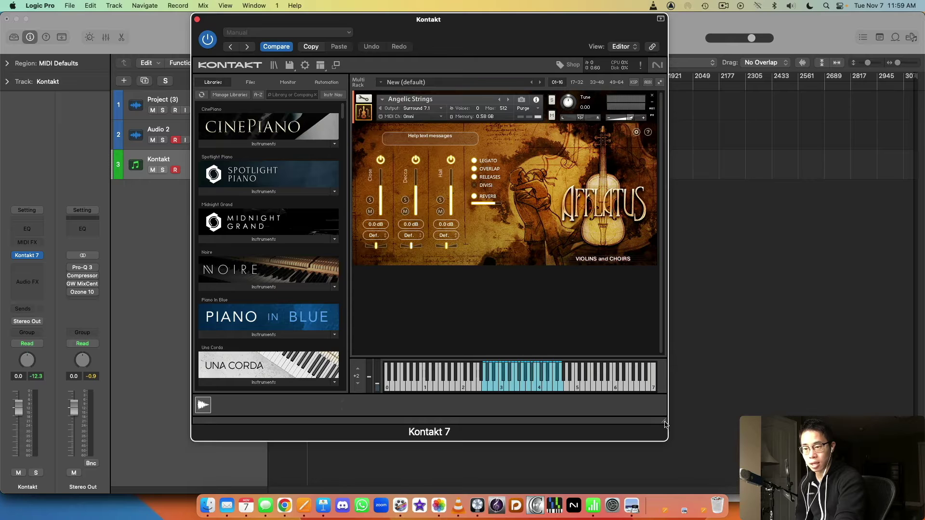
drag(666, 425, 701, 460)
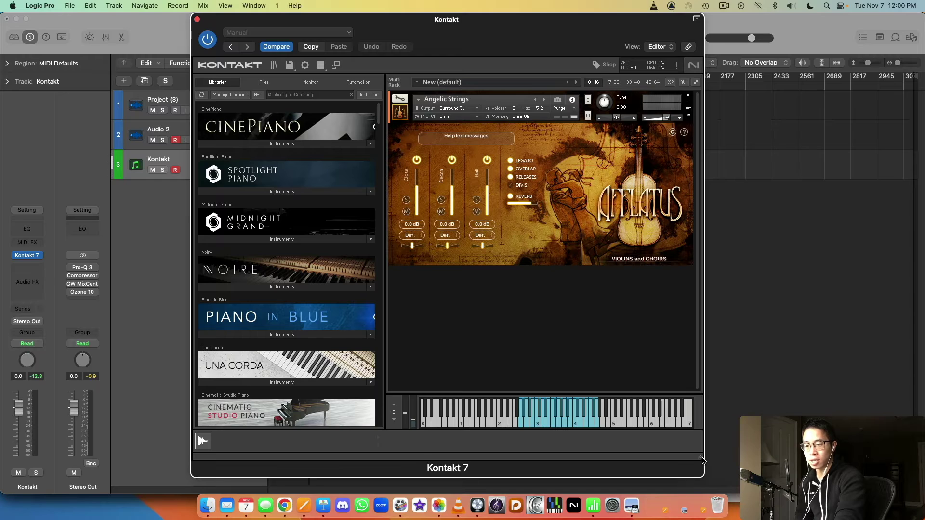
drag(703, 461, 702, 480)
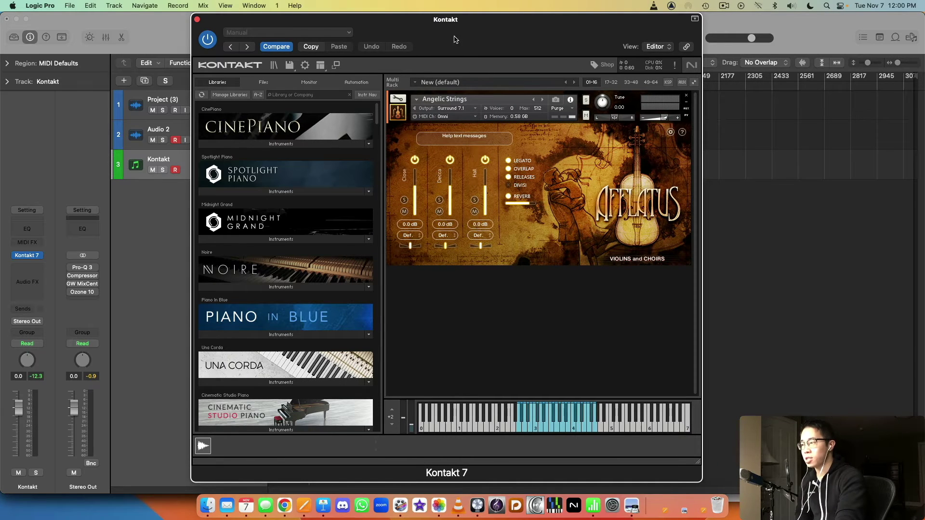
Step: Move the Kontakt window right to uncover the track headers and show the Mixer
drag(359, 29, 489, 42)
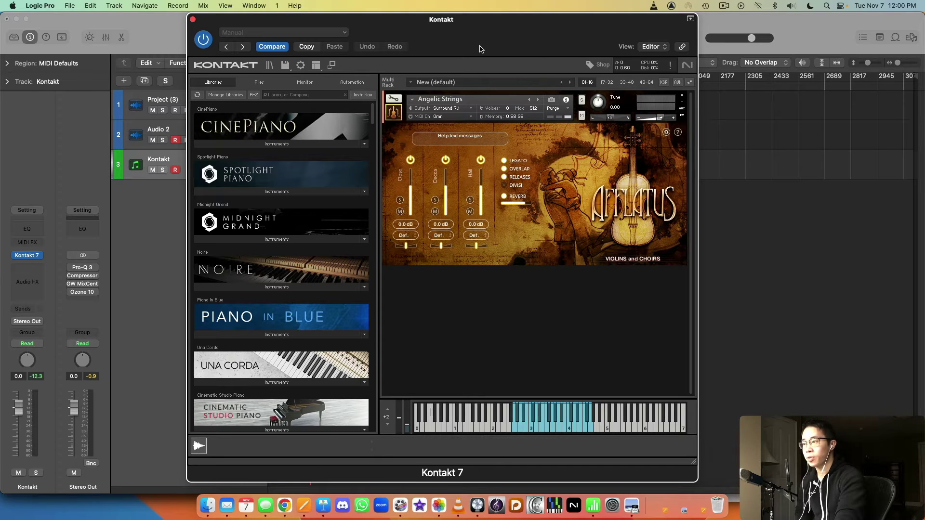
drag(479, 49, 606, 49)
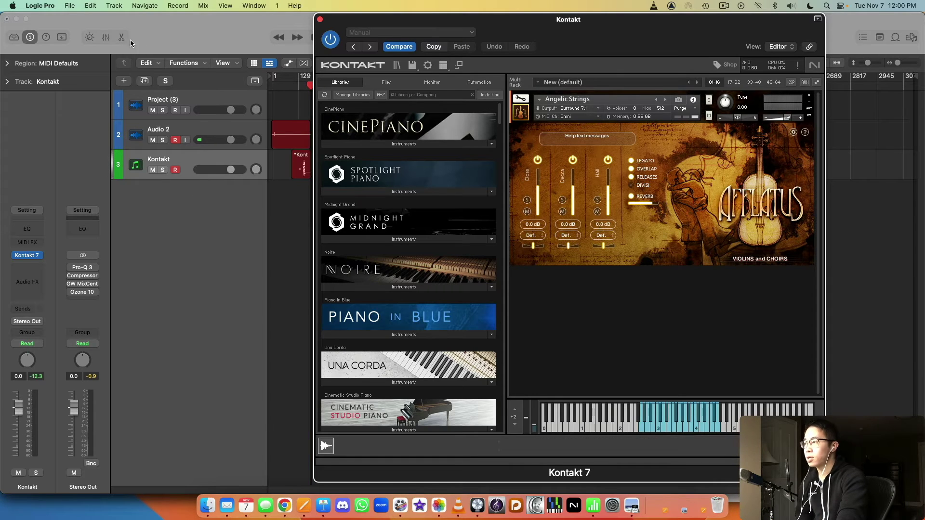
click(106, 37)
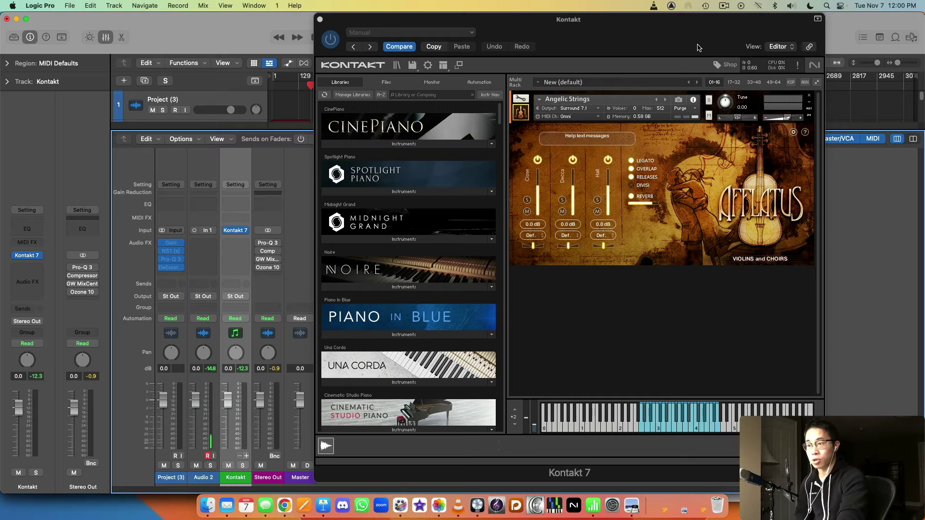
Step: Load 01 CinePiano.nki from the CinePiano Instruments list into a second Kontakt rack slot
click(400, 192)
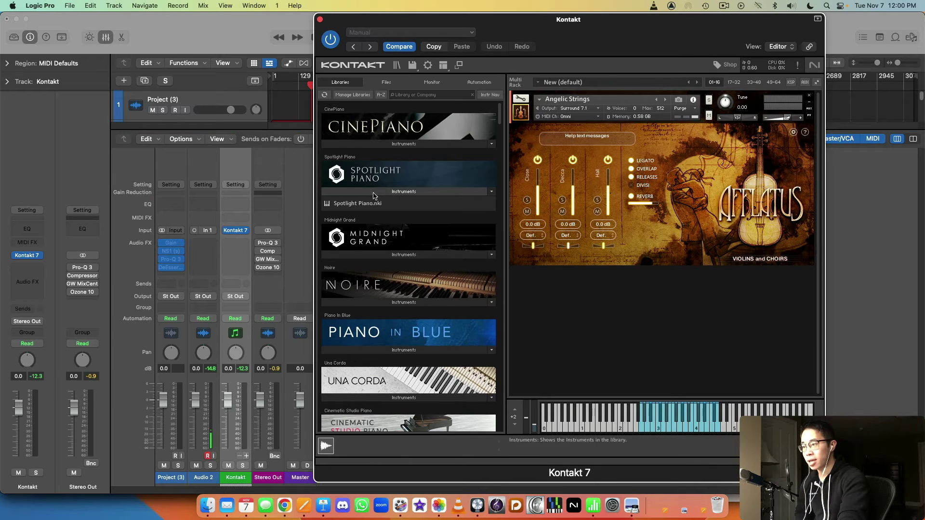
click(405, 142)
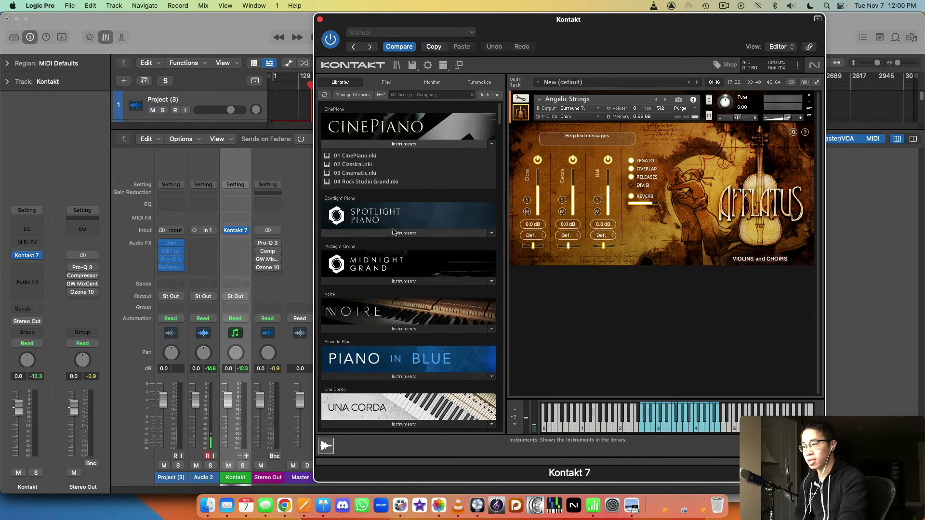
double_click(371, 158)
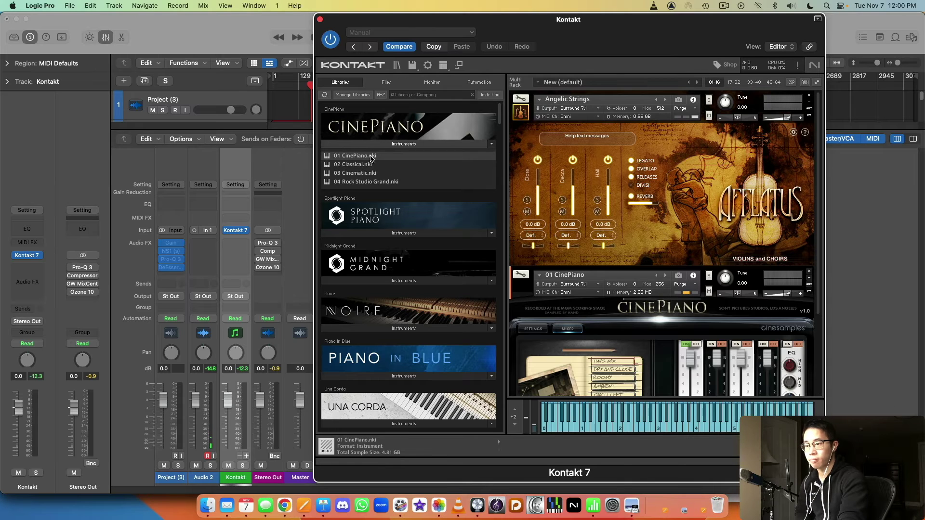
scroll(635, 281, down, 3)
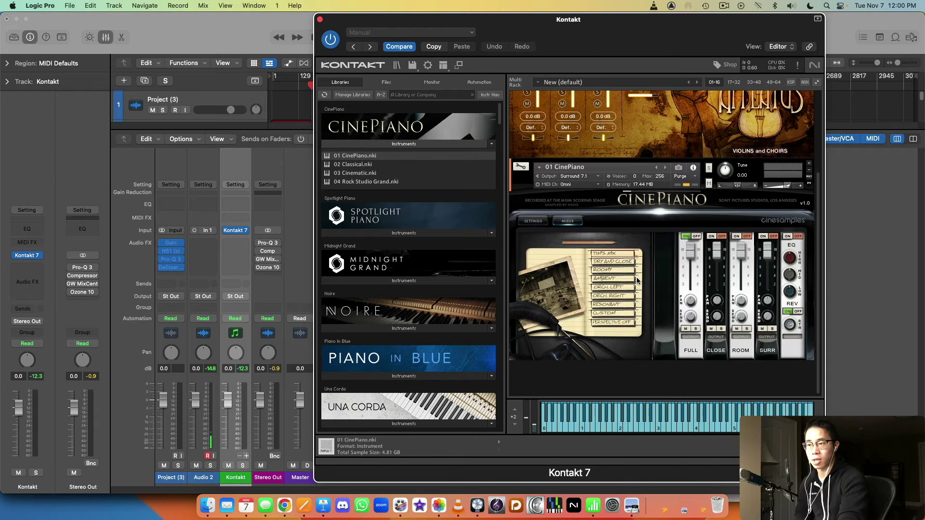
scroll(637, 280, up, 2)
Step: Toggle the Mixer off and back on, and move the Kontakt window to the left edge
click(113, 37)
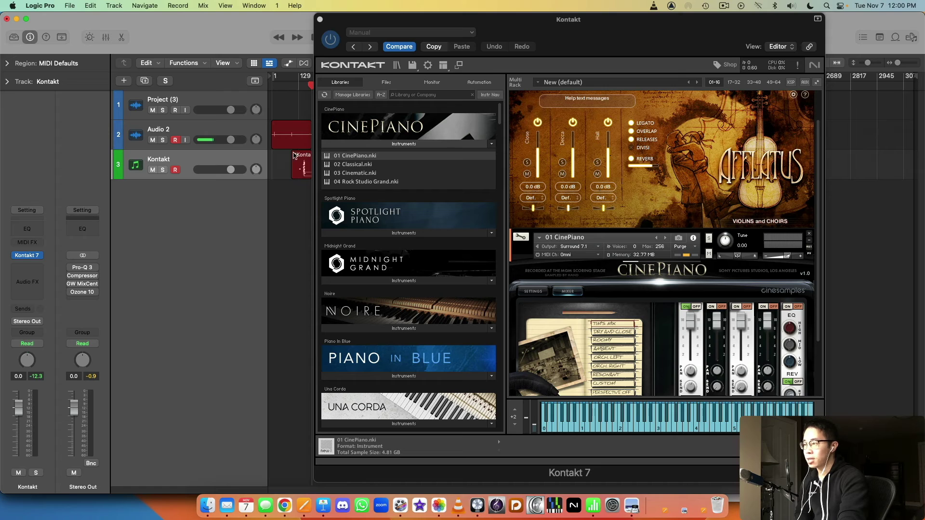
scroll(576, 288, up, 1)
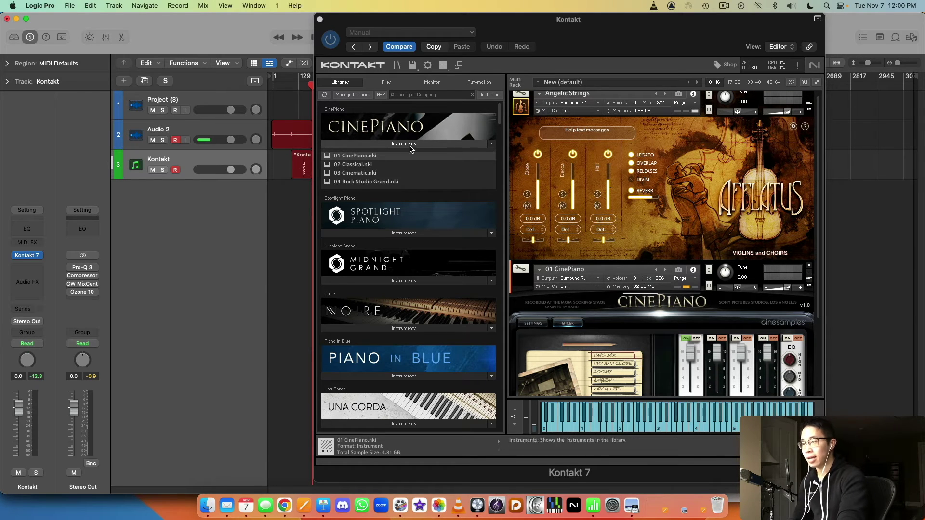
scroll(654, 133, up, 1)
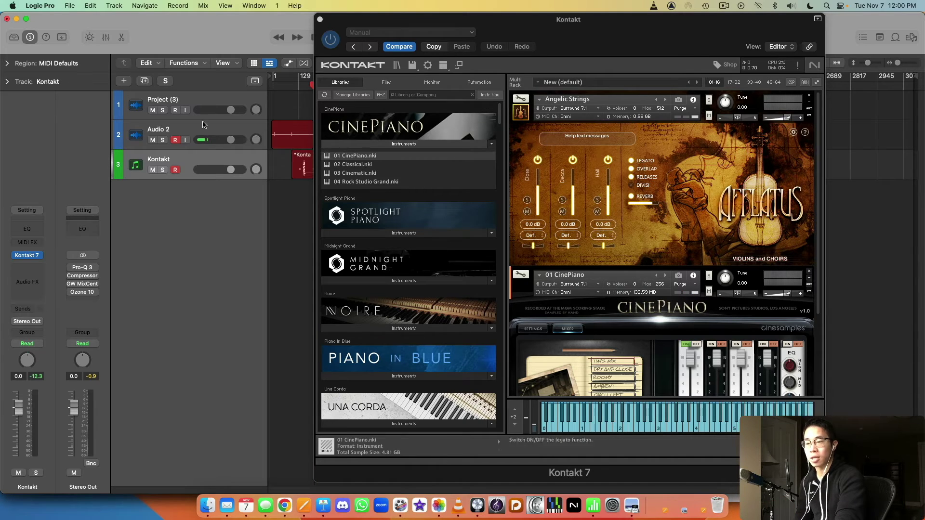
click(106, 38)
drag(696, 29, 2, 32)
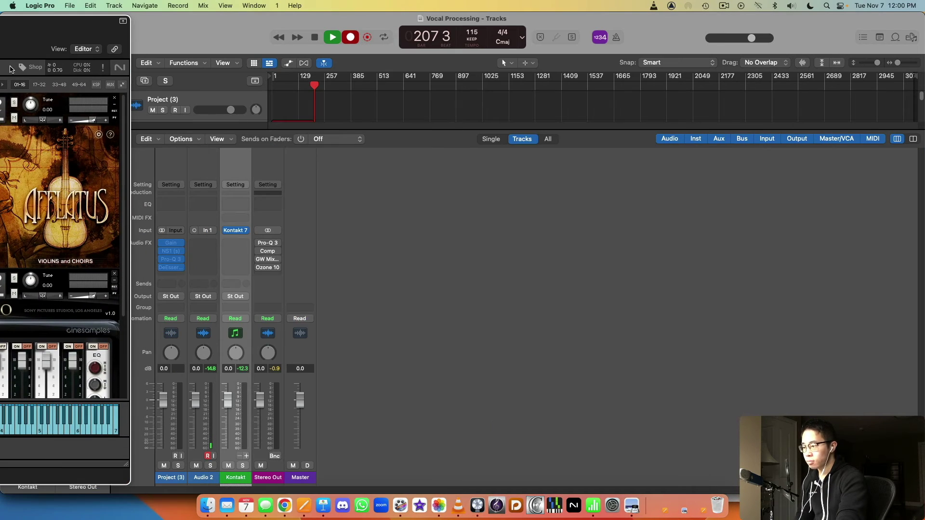
Step: Add Kontakt auxiliary channel strips Aux 1 through Aux 15 for the extra outputs
click(247, 457)
triple_click(247, 456)
double_click(246, 457)
double_click(247, 456)
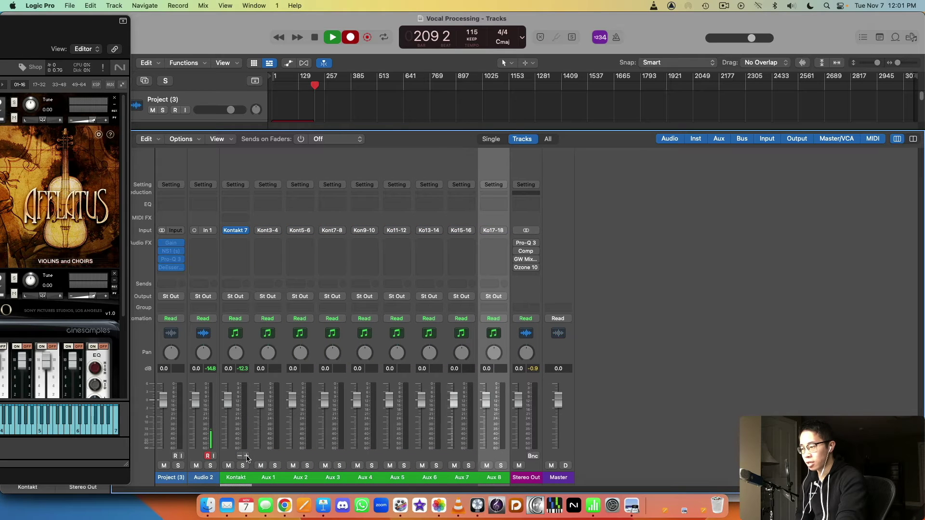
triple_click(247, 457)
triple_click(246, 457)
click(247, 457)
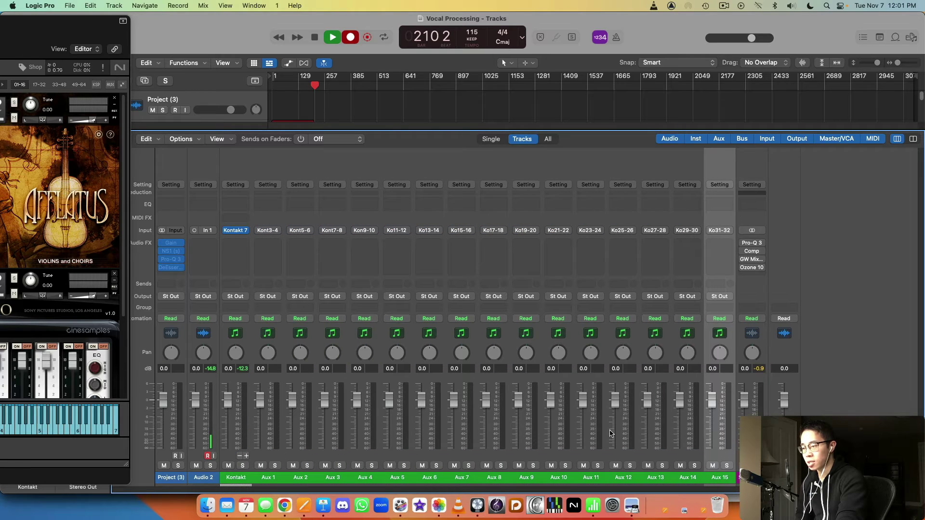
Step: Select the new Aux strips and create tracks for them
drag(721, 458, 271, 458)
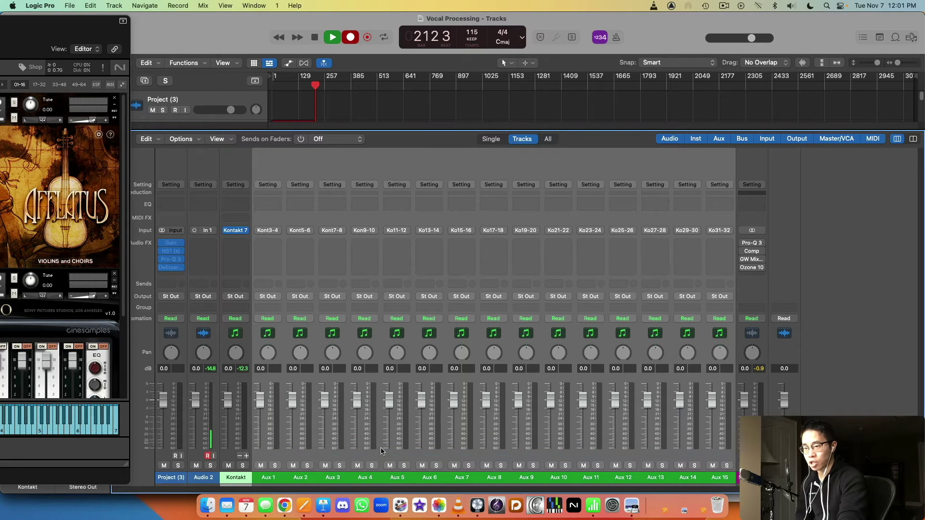
right_click(272, 457)
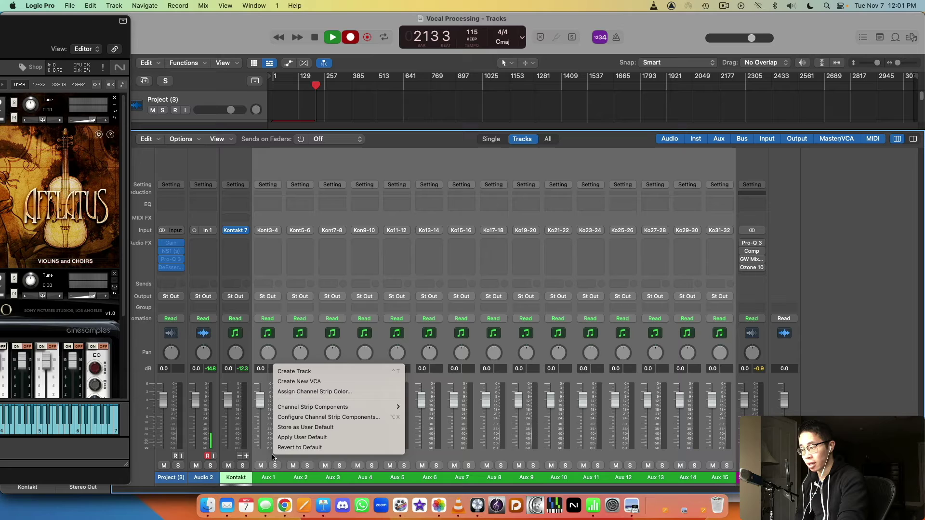
click(314, 371)
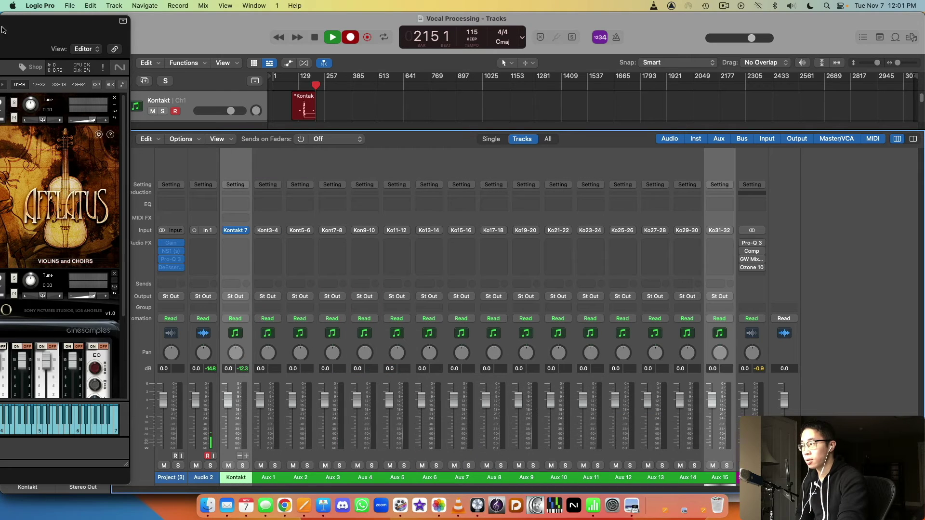
Step: Close the Mixer to return to the track list and centre the Kontakt window
click(106, 37)
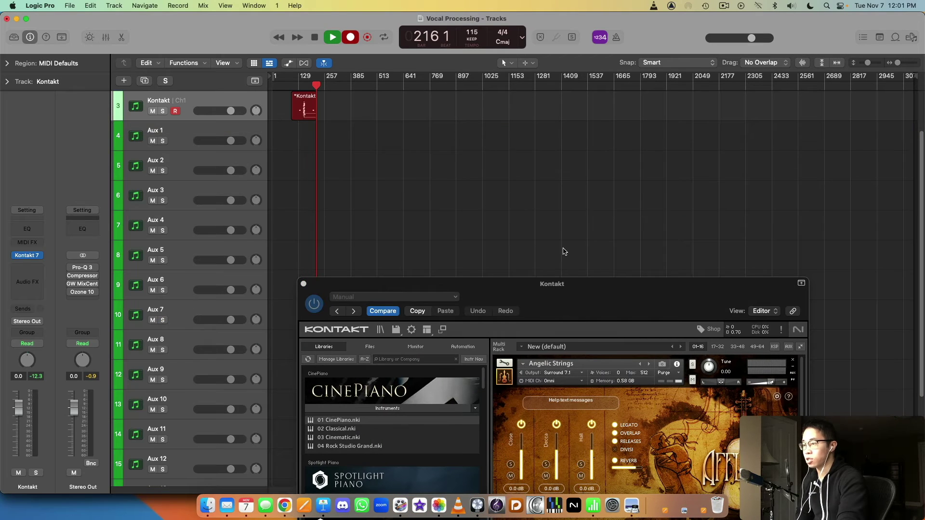
scroll(187, 158, up, 2)
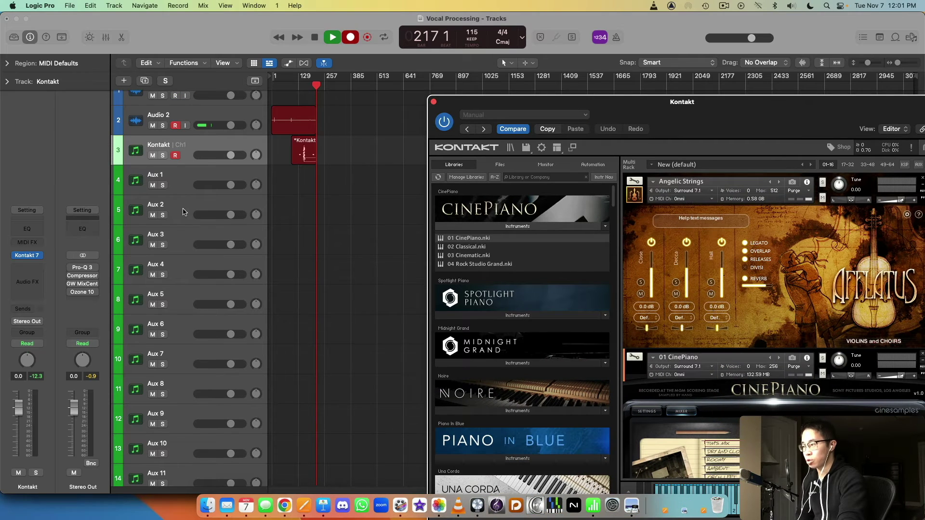
scroll(188, 187, down, 1)
scroll(189, 186, up, 1)
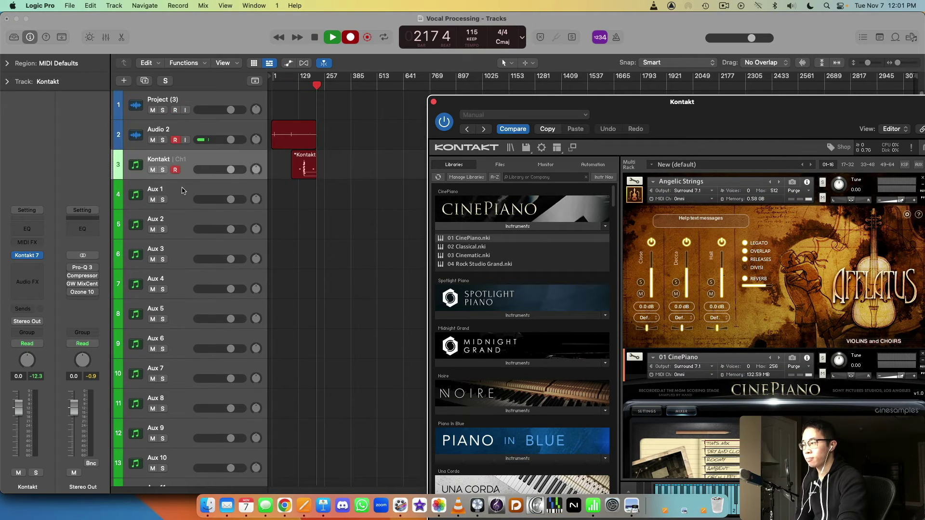
drag(717, 117, 544, 35)
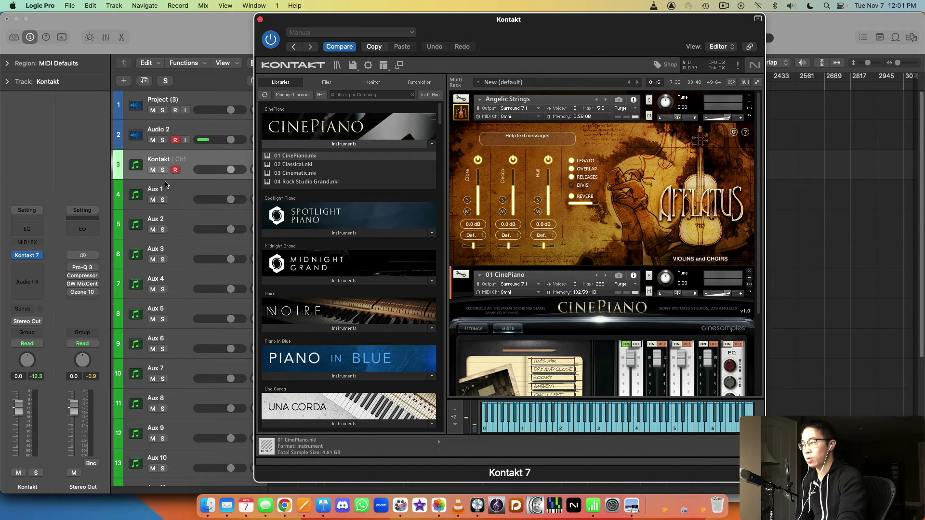
Step: Select the Aux 1 track and open Angelic Strings' MIDI channel menu in Kontakt
click(180, 187)
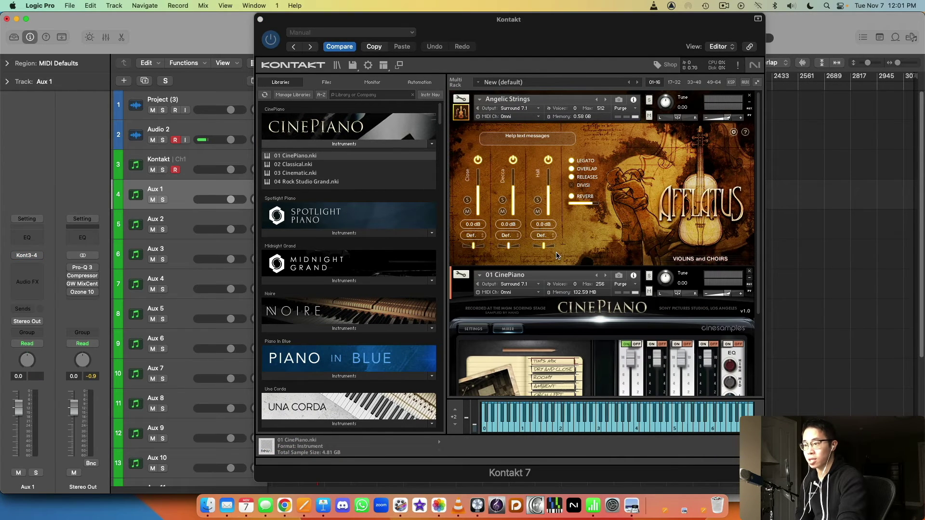
scroll(559, 255, down, 4)
scroll(207, 289, down, 5)
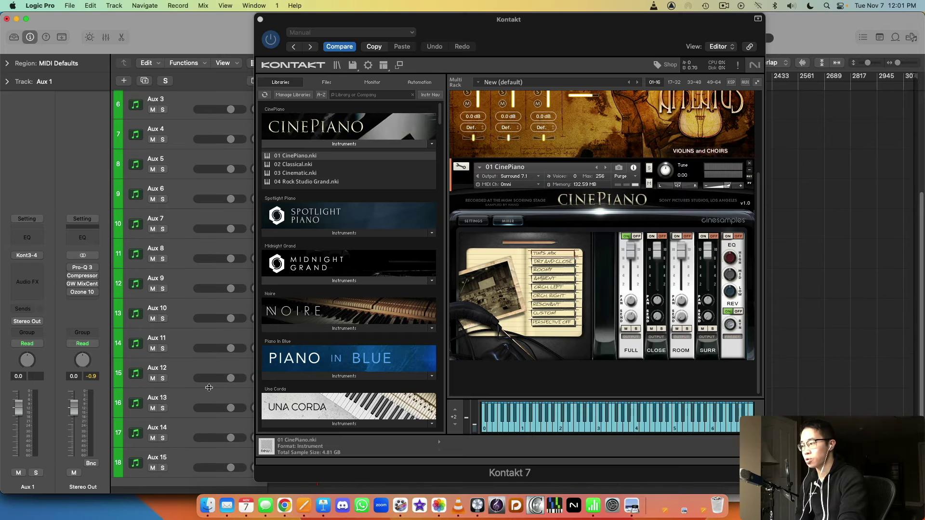
scroll(207, 429, up, 4)
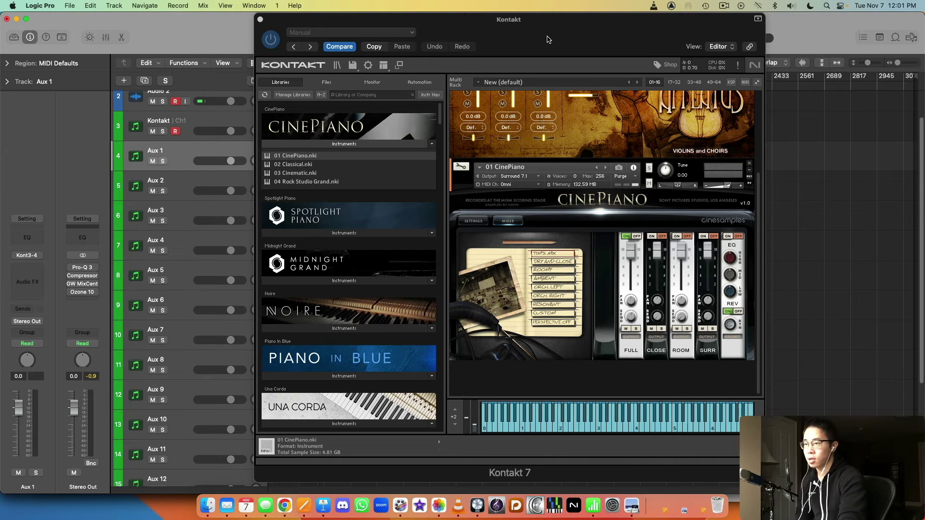
scroll(583, 122, up, 3)
scroll(583, 121, up, 2)
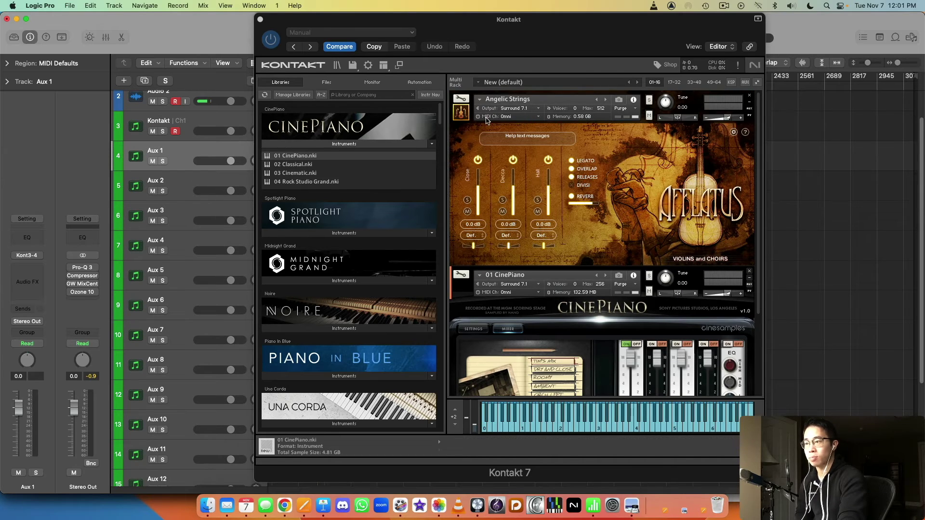
click(520, 117)
Step: Assign Angelic Strings to MIDI channel 1 and select the Kontakt track
mouse_move(523, 139)
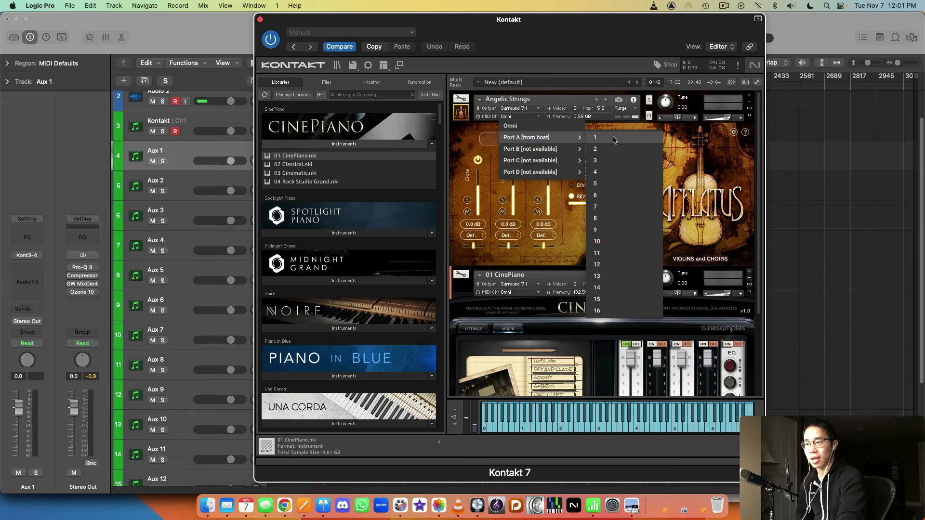
click(614, 140)
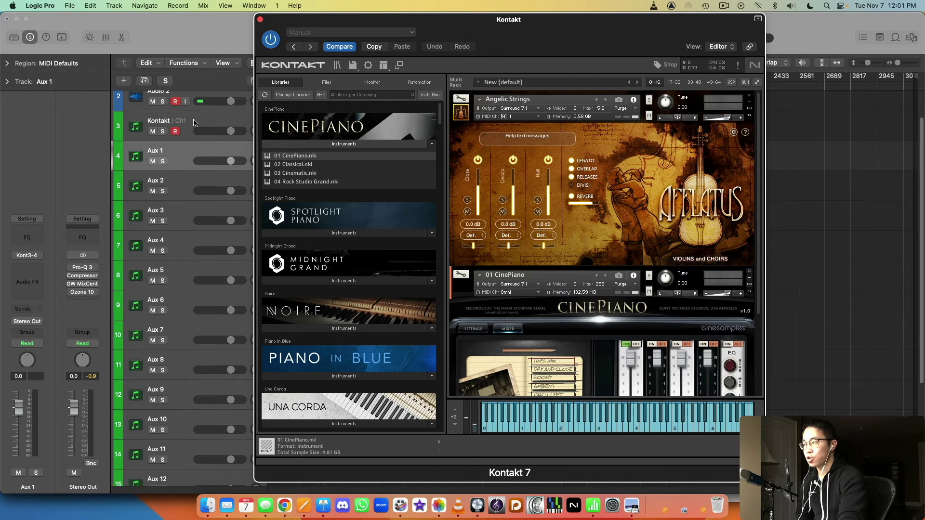
click(166, 127)
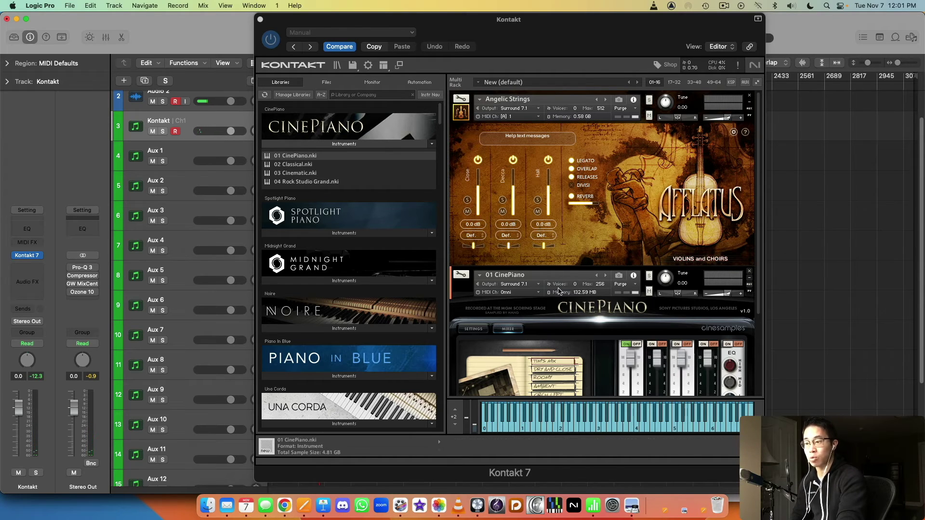
Step: Assign 01 CinePiano to Port A [from host] MIDI channel 2 and select the Aux 1 track
click(517, 295)
mouse_move(521, 314)
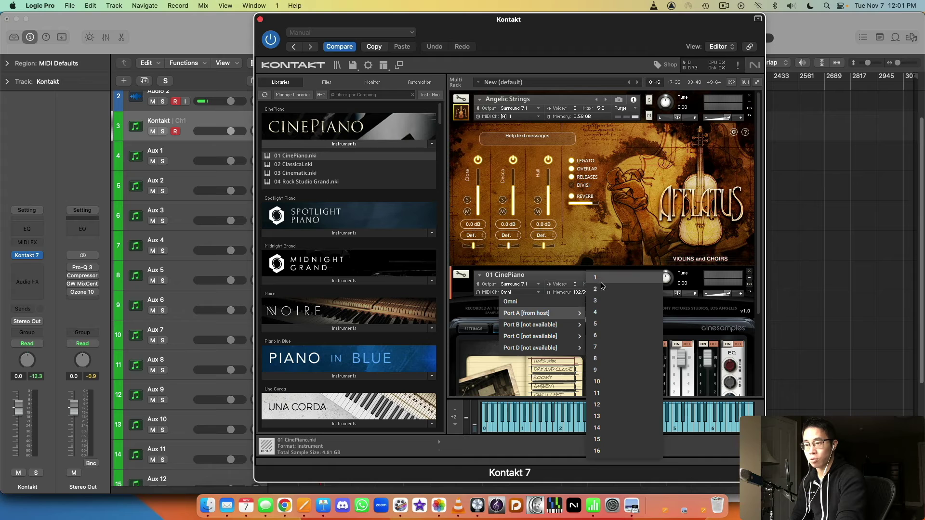
click(601, 291)
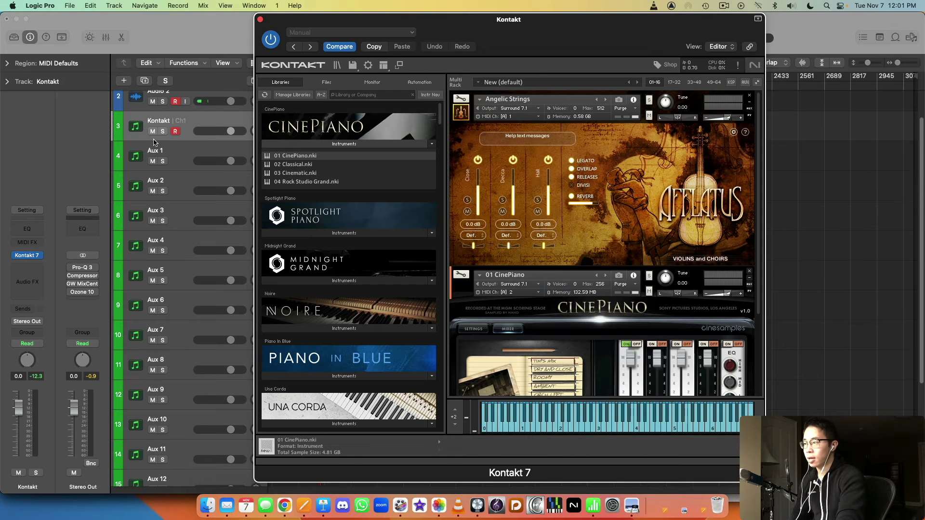
click(168, 152)
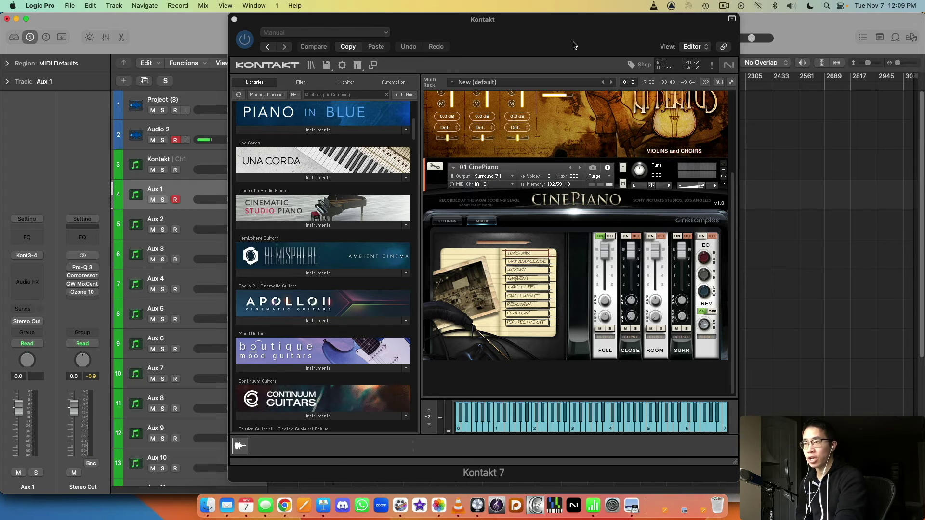
drag(573, 45, 613, 35)
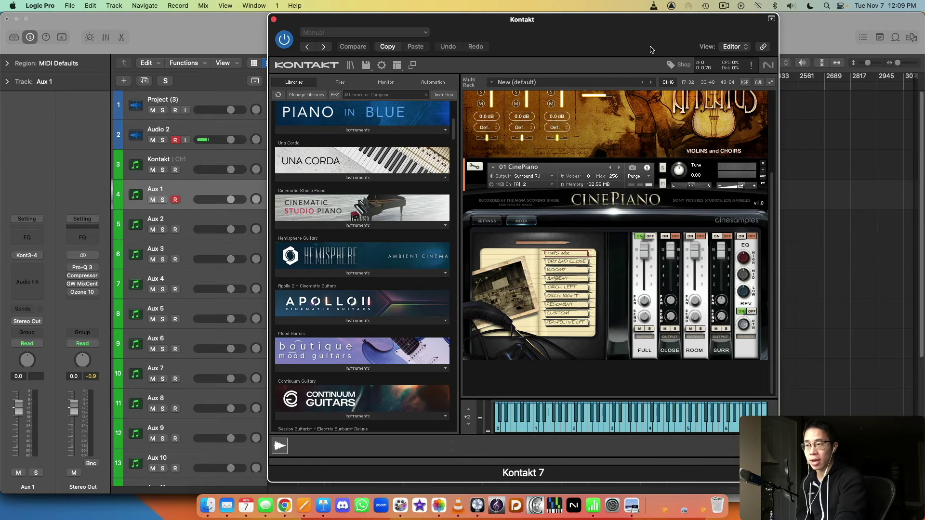
drag(608, 48, 566, 26)
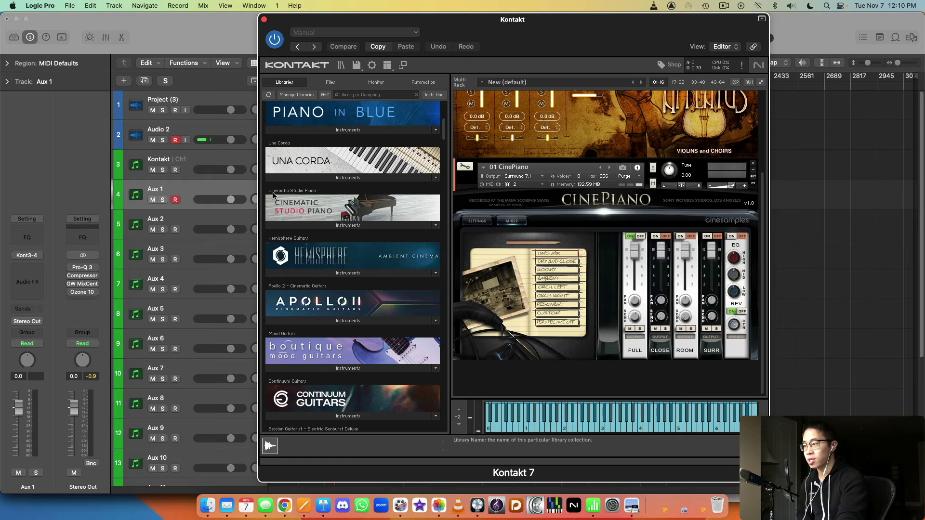
click(176, 169)
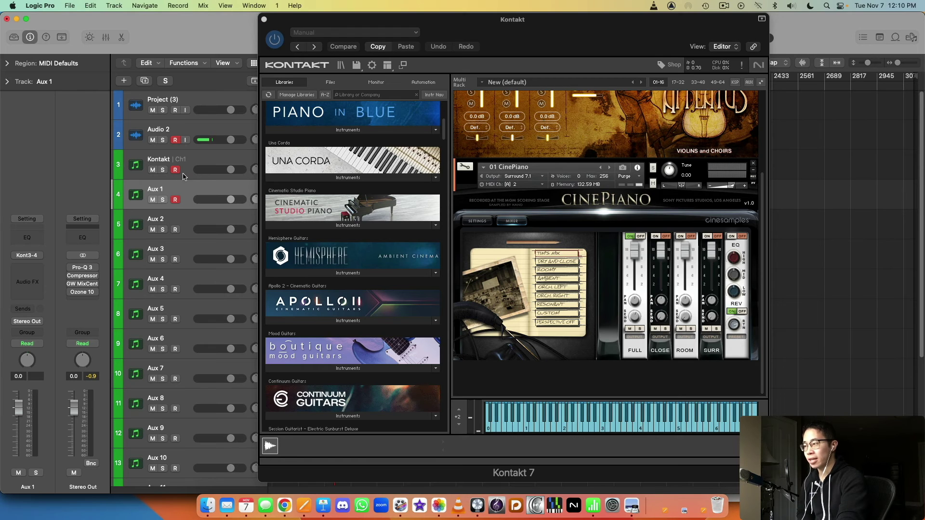
scroll(727, 193, up, 1)
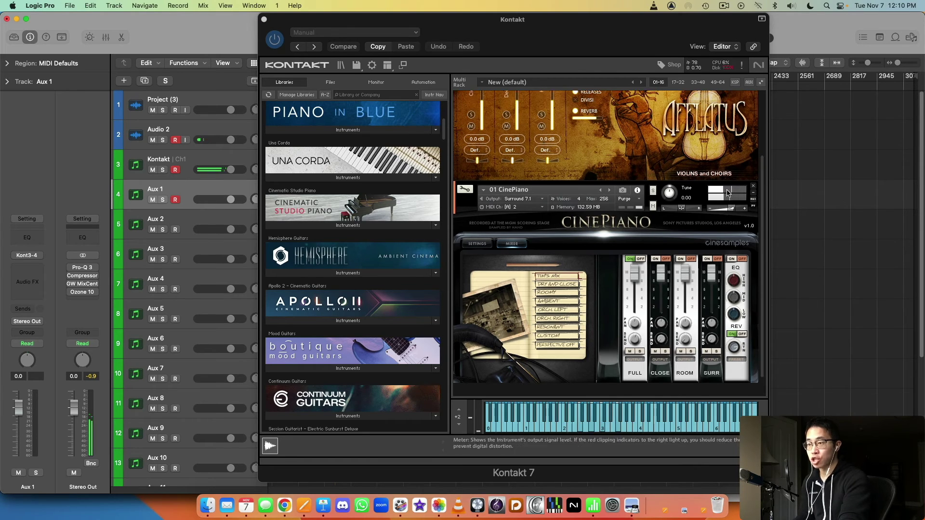
scroll(728, 193, up, 4)
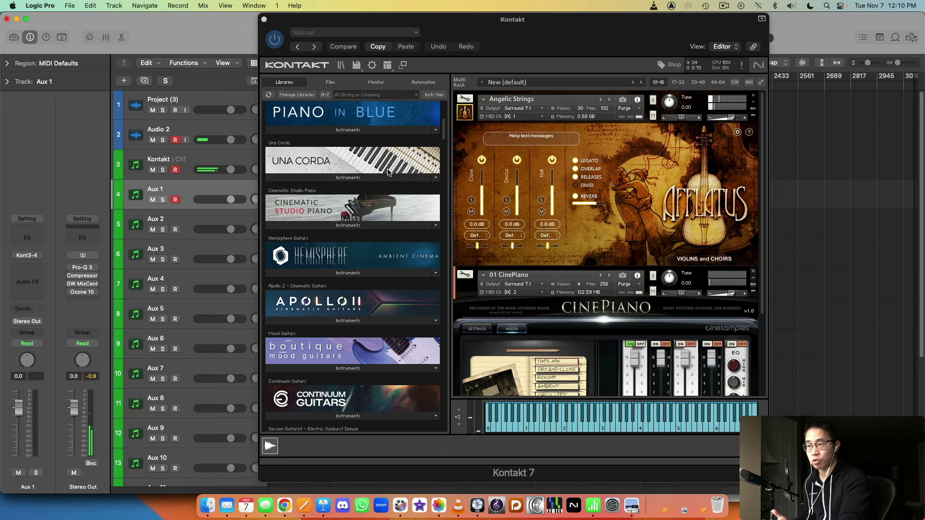
click(175, 170)
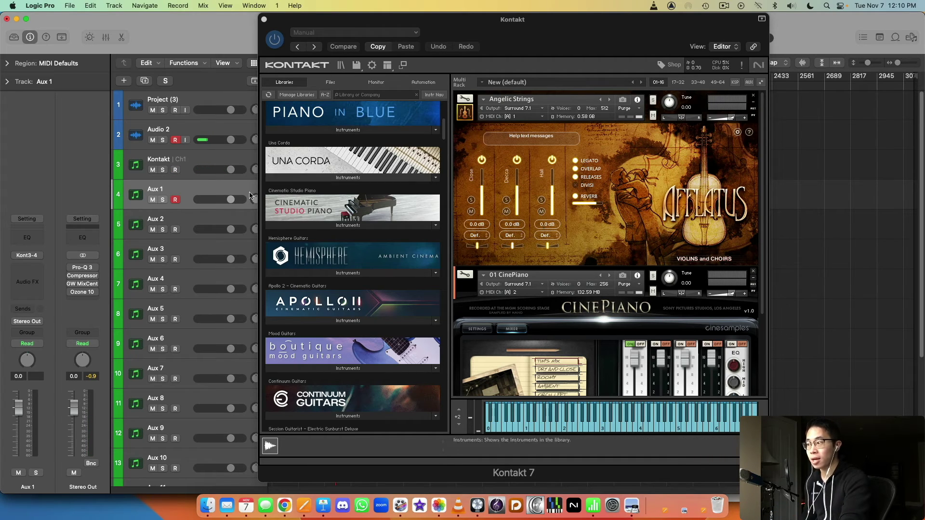
mouse_move(580, 35)
mouse_down()
mouse_move(665, 35)
mouse_move(579, 35)
mouse_up()
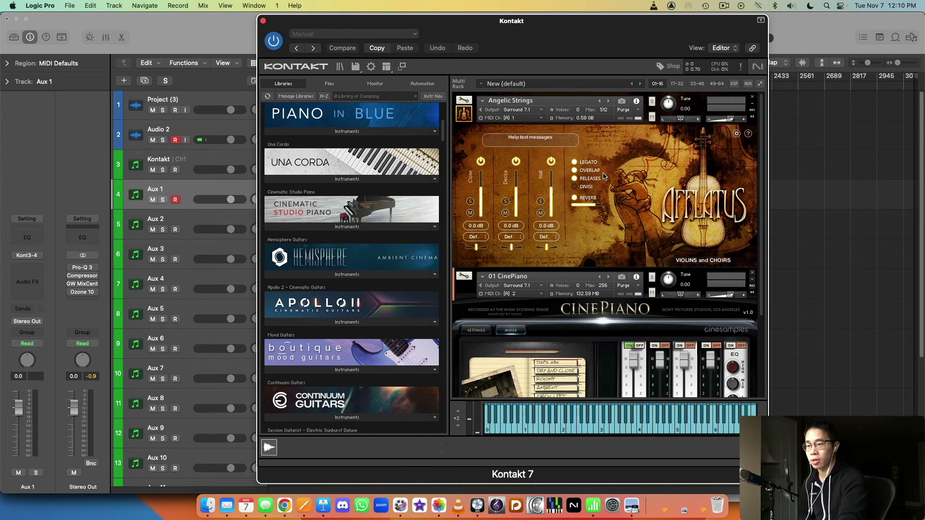
scroll(663, 174, down, 4)
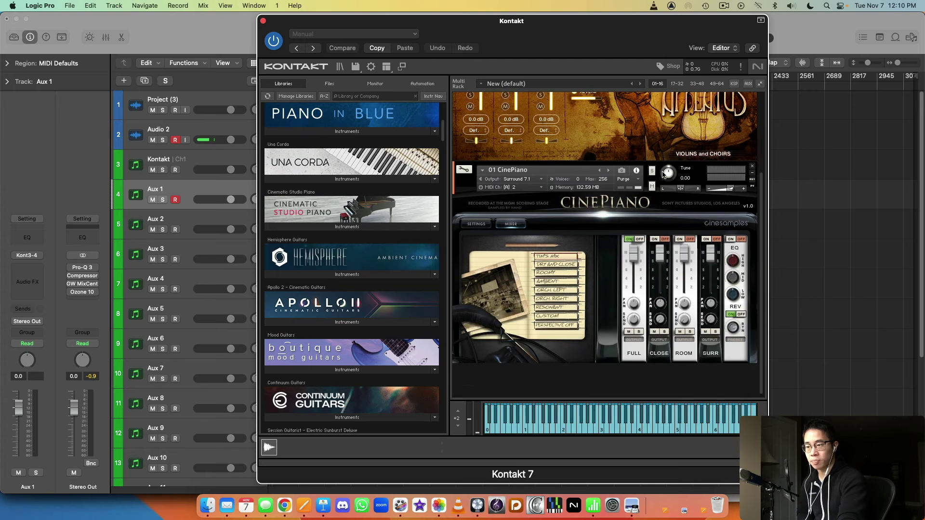
scroll(663, 174, up, 4)
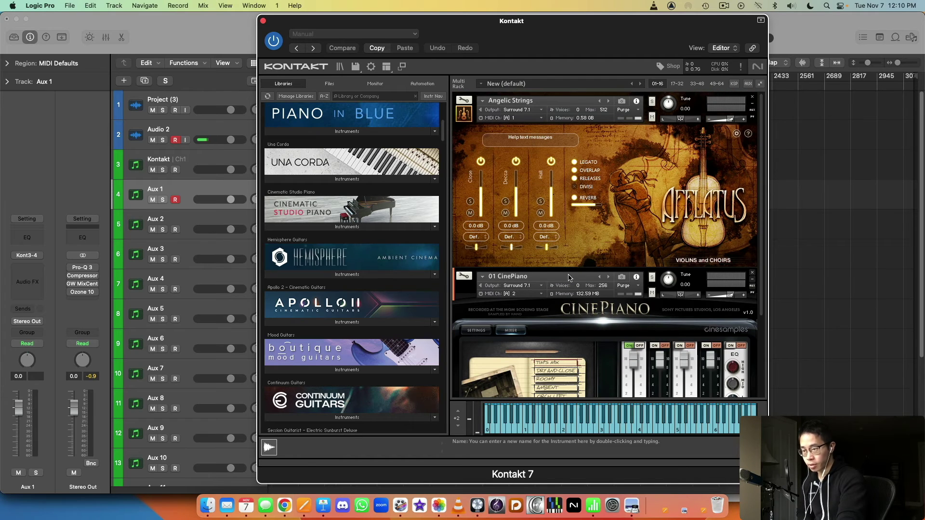
scroll(568, 278, down, 4)
scroll(189, 266, down, 3)
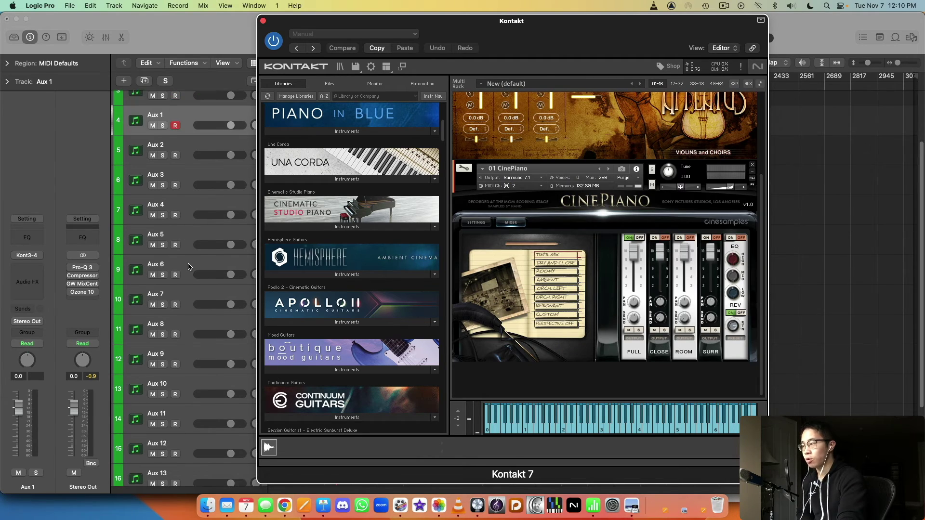
scroll(189, 267, up, 2)
click(534, 186)
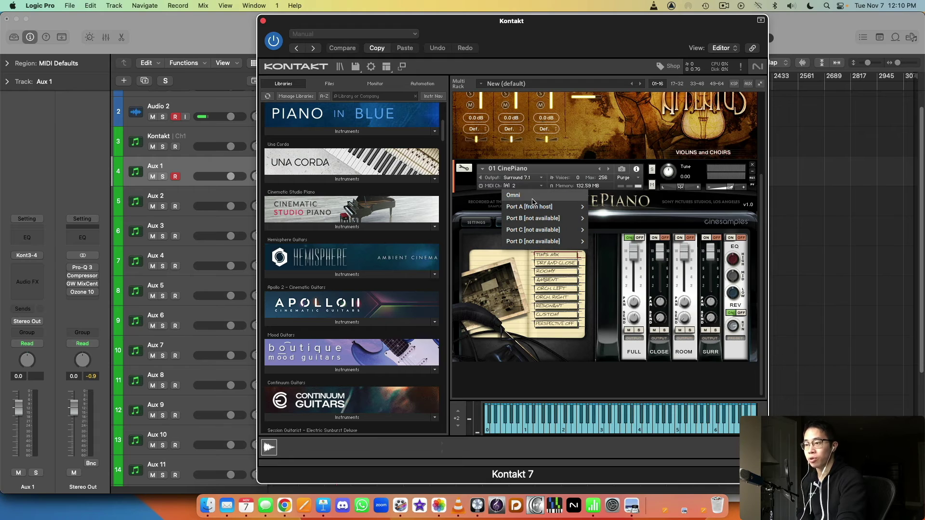
mouse_move(534, 208)
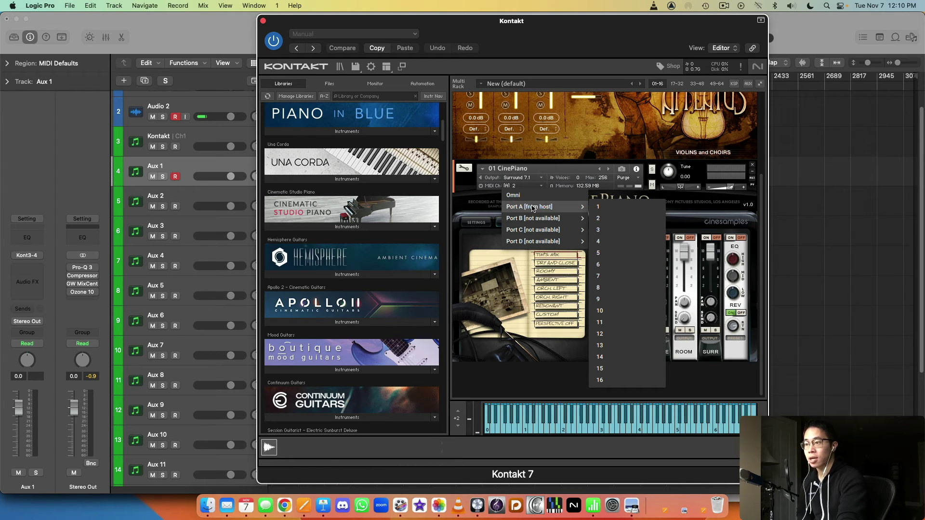
click(585, 150)
scroll(578, 154, up, 5)
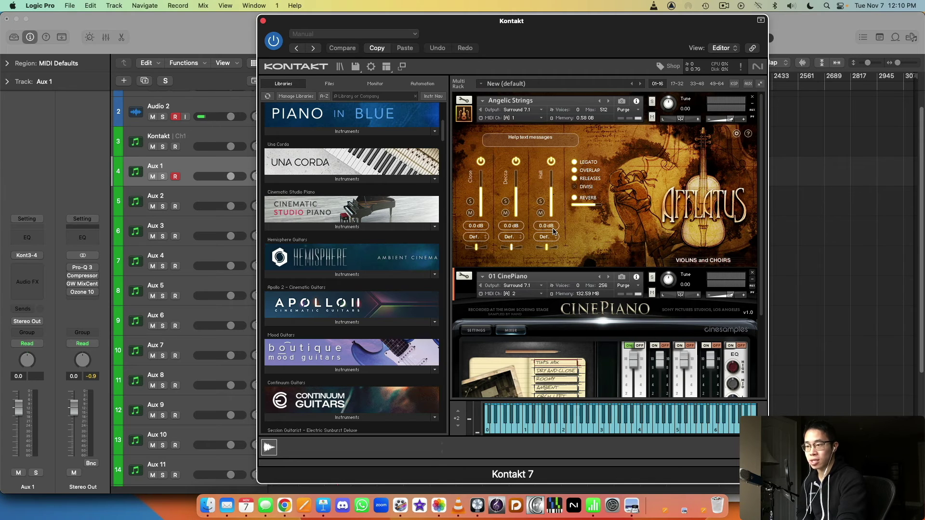
scroll(552, 231, down, 3)
click(540, 240)
mouse_move(530, 259)
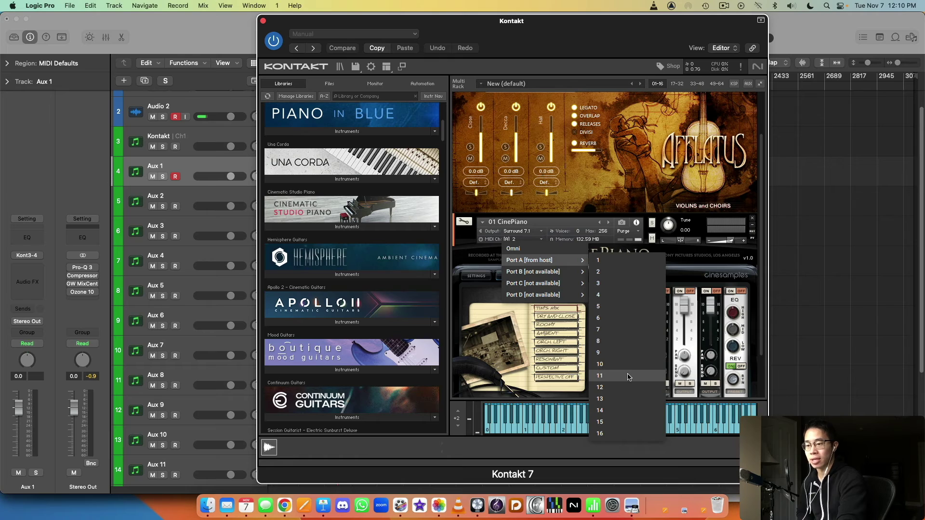
key(Escape)
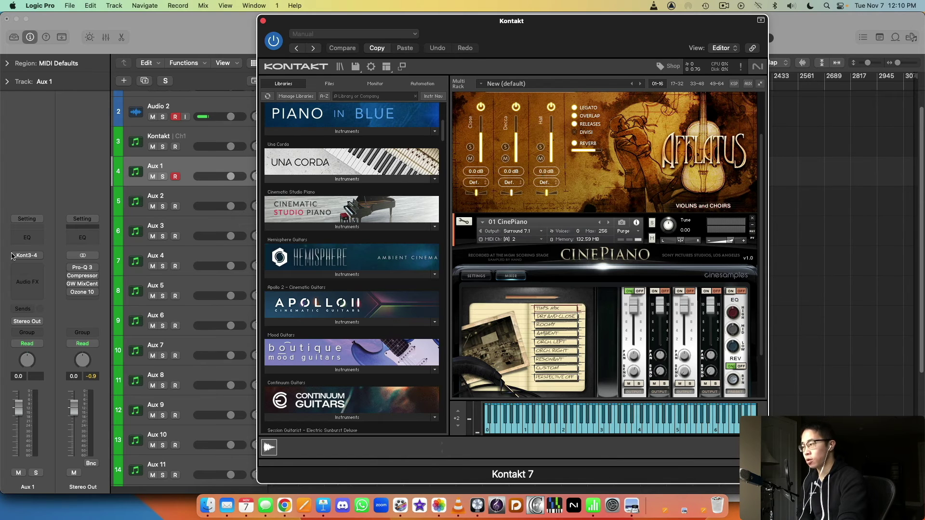
click(38, 262)
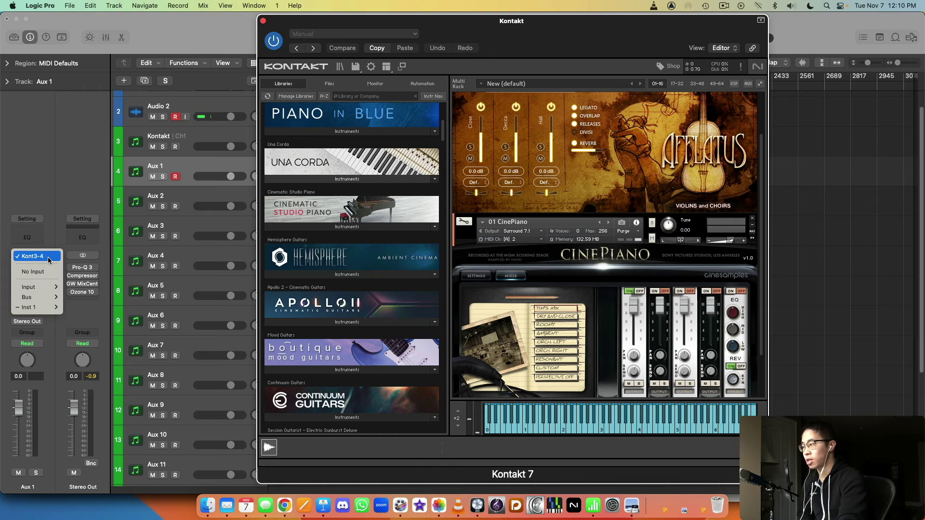
mouse_move(53, 309)
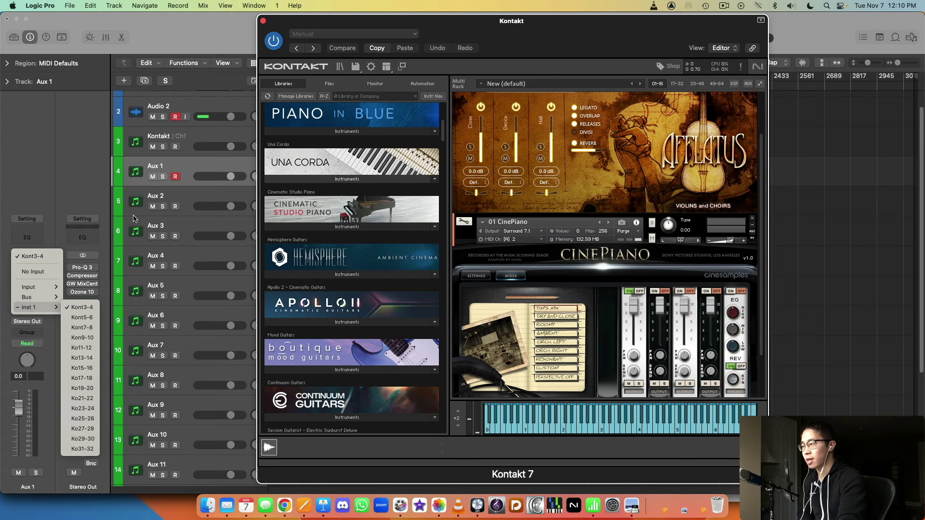
click(184, 172)
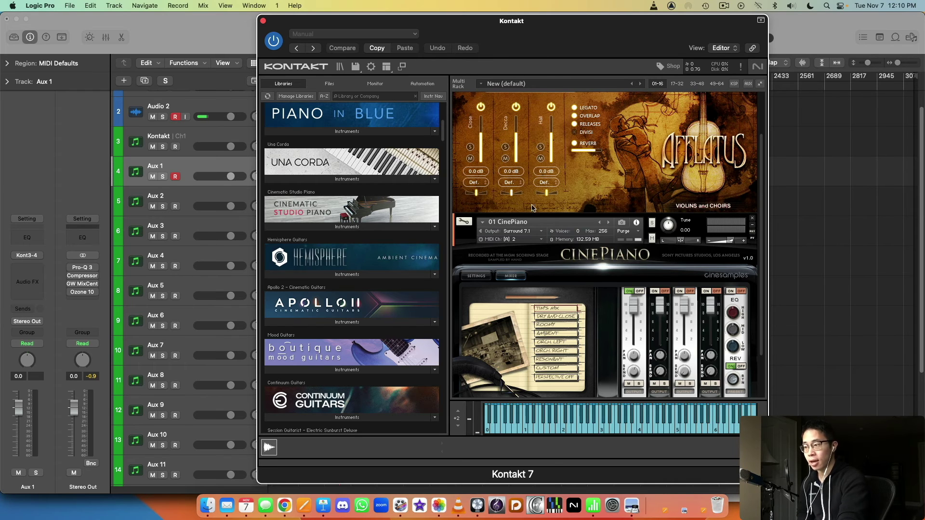
scroll(548, 216, down, 3)
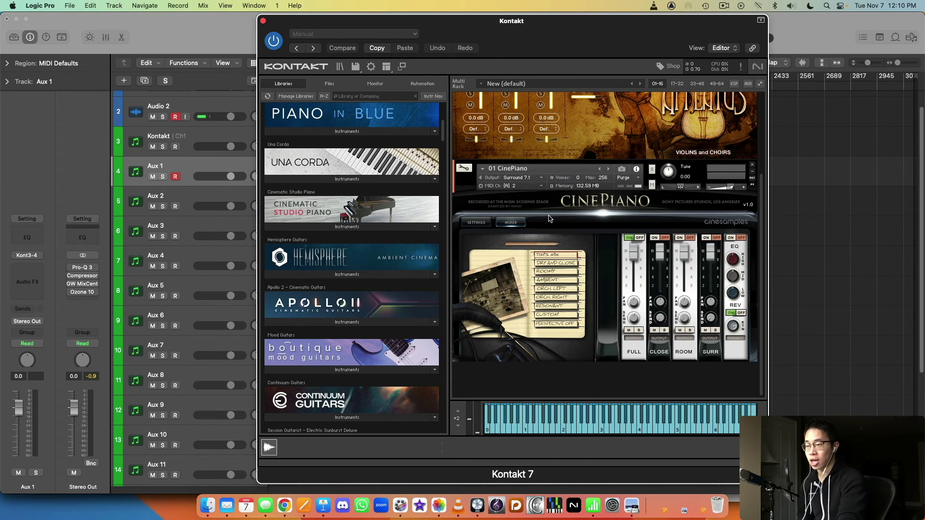
click(371, 182)
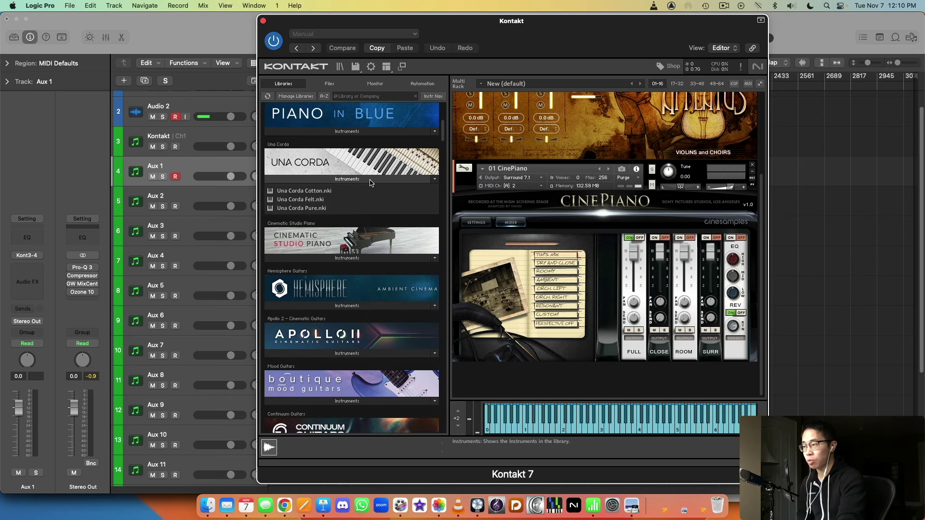
click(370, 181)
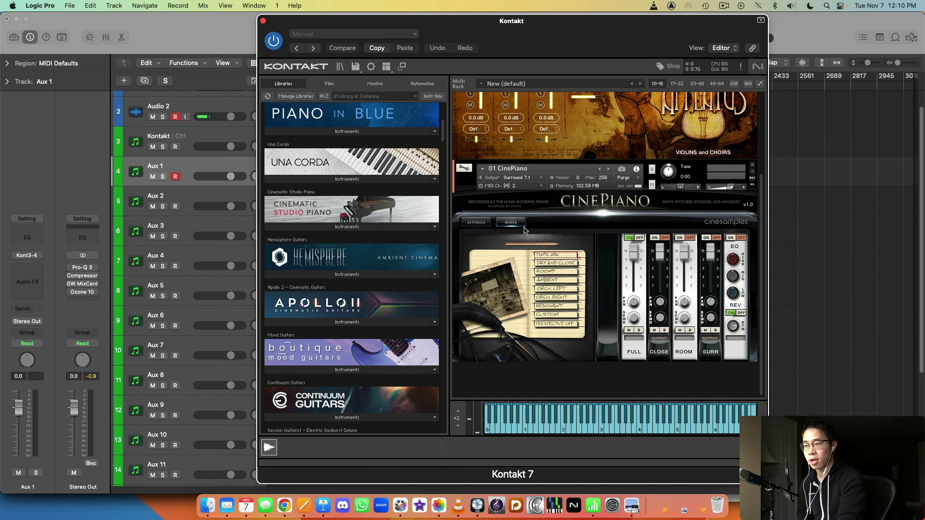
click(177, 192)
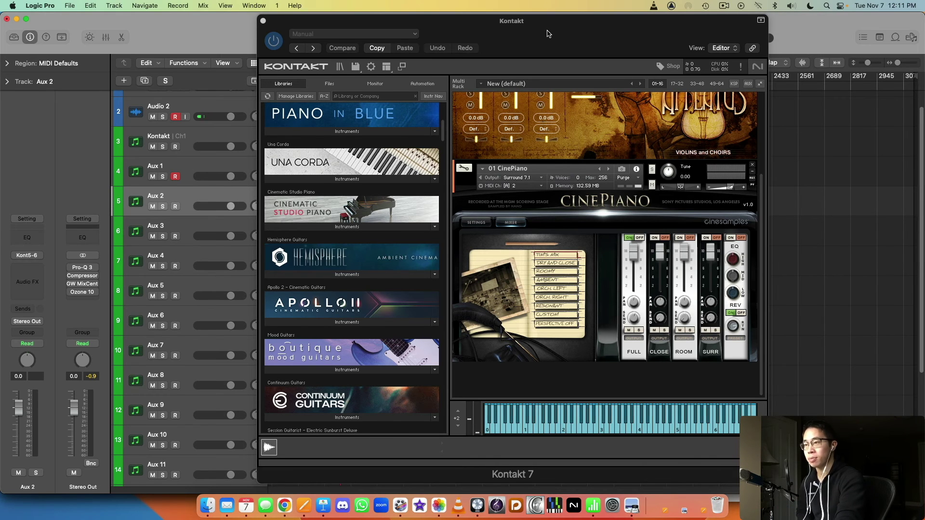
drag(548, 33, 555, 32)
key(Up)
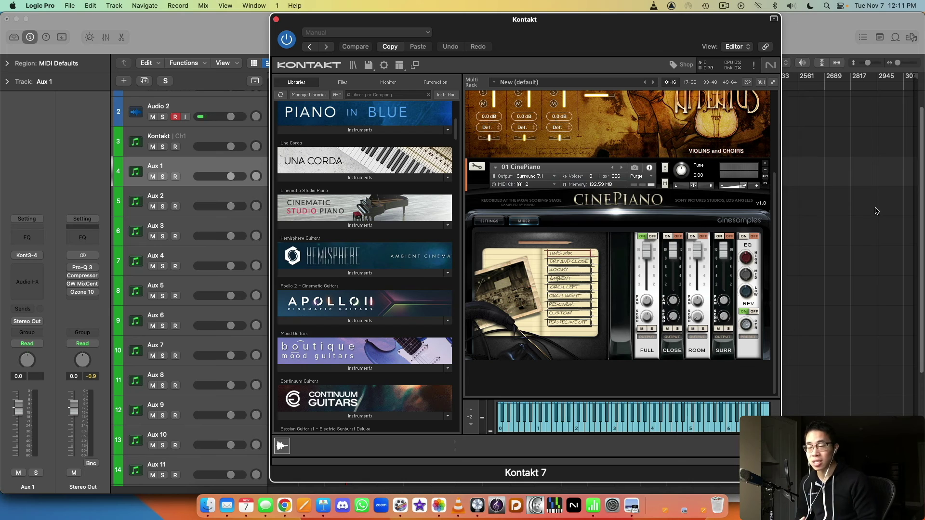
scroll(643, 299, up, 3)
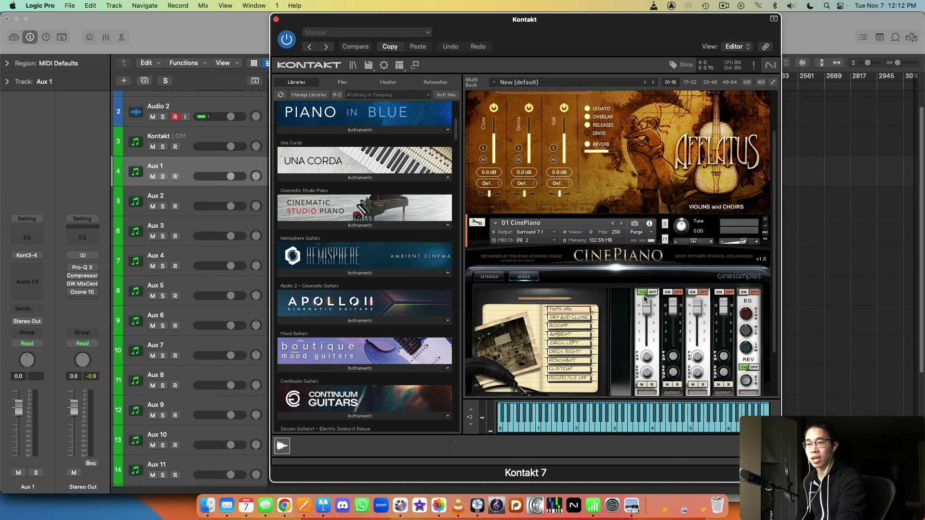